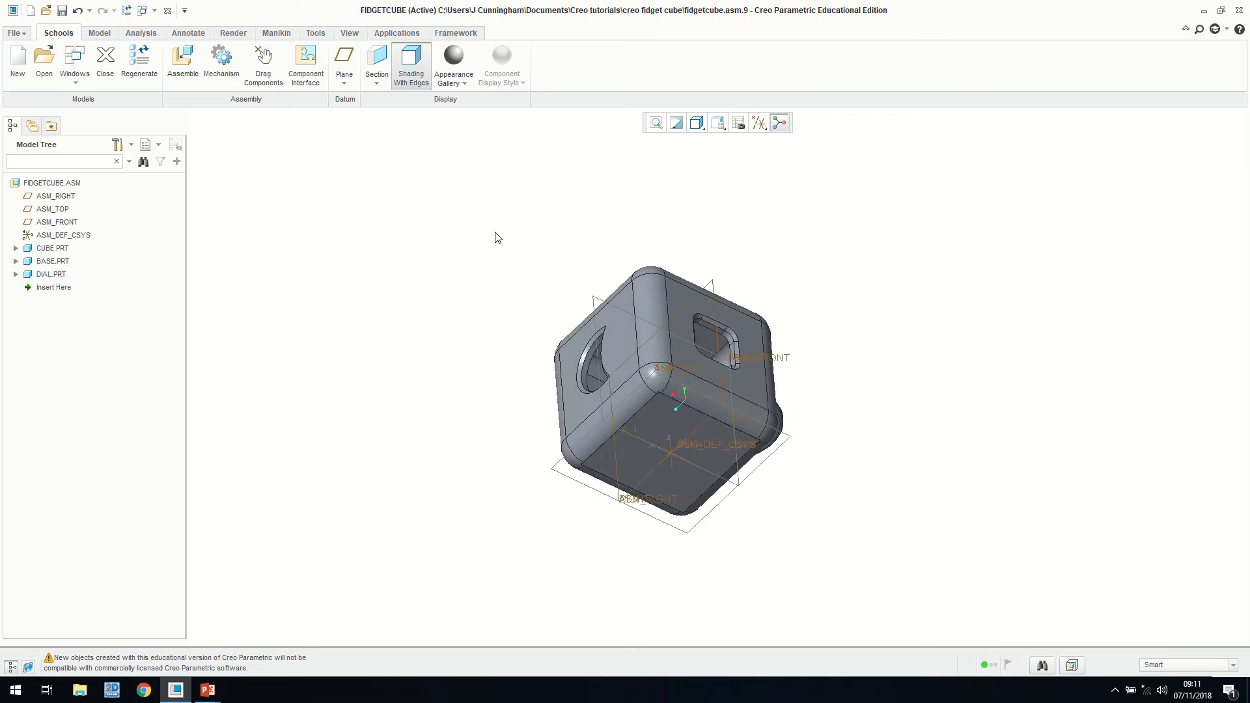
Create a new solid part component named crescent in the assembly, using the Create features creation method.
{"action": "mouse_move", "coordinate": [498, 238]}
{"action": "middle_mouse_down"}
{"action": "mouse_move", "coordinate": [511, 310]}
{"action": "mouse_move", "coordinate": [534, 321]}
{"action": "mouse_move", "coordinate": [508, 324]}
{"action": "mouse_move", "coordinate": [530, 324]}
{"action": "middle_mouse_up"}
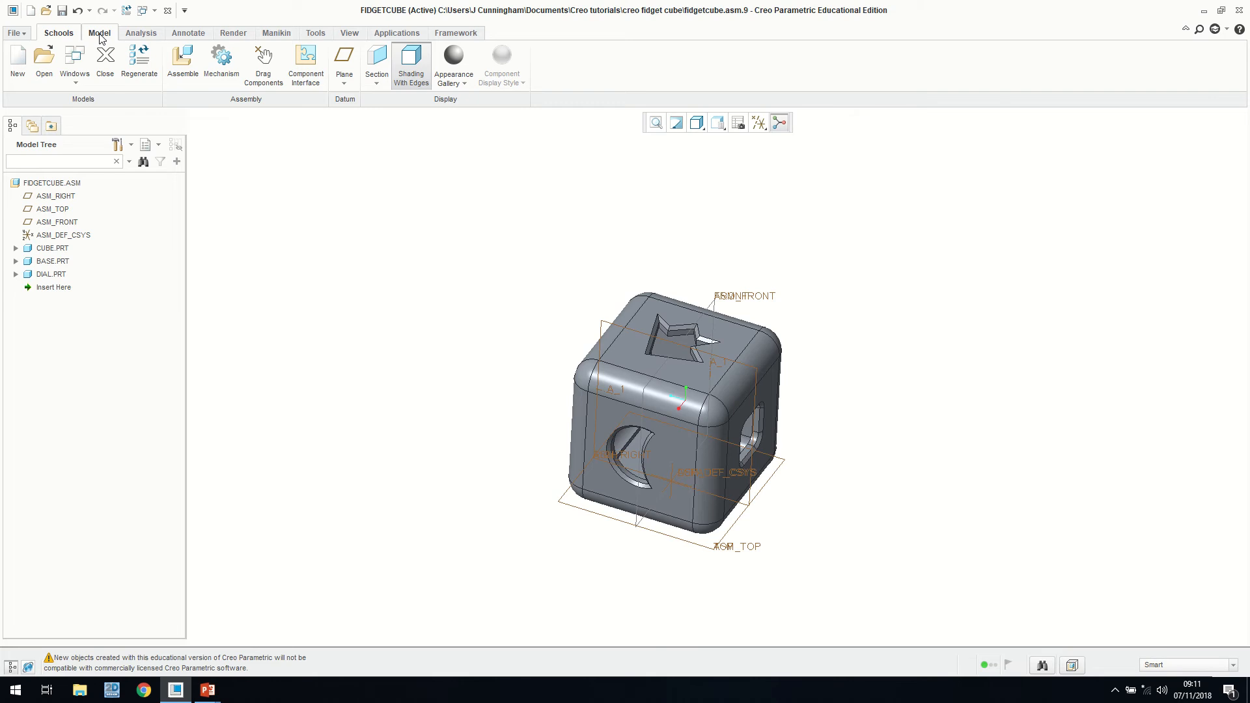
{"action": "left_click", "coordinate": [101, 34]}
{"action": "left_click", "coordinate": [245, 51]}
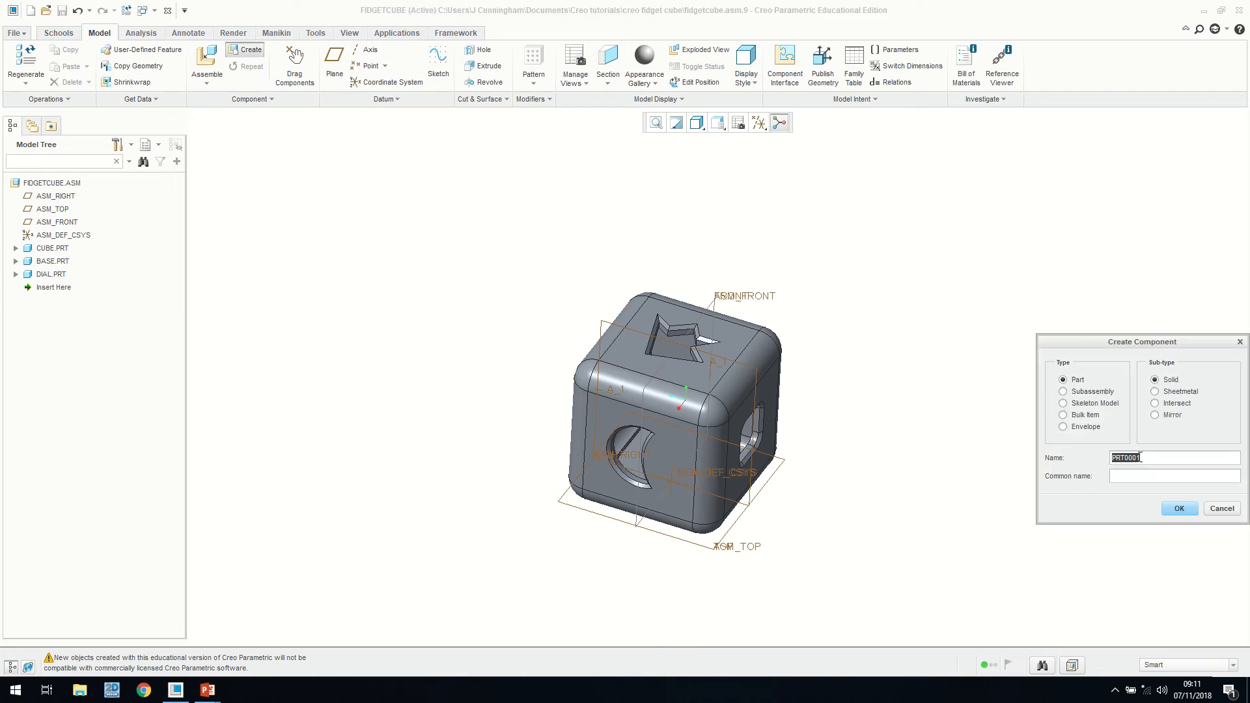
{"action": "type", "text": "crescent"}
{"action": "left_click", "coordinate": [1184, 513]}
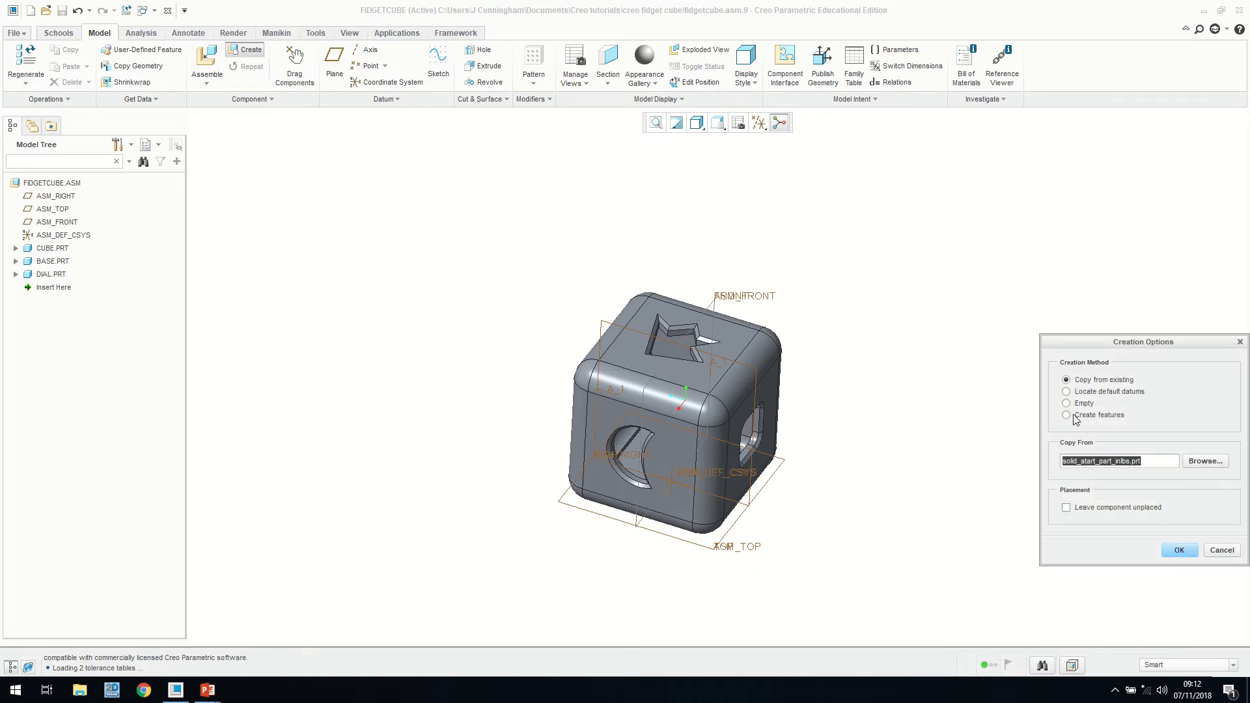
{"action": "left_click", "coordinate": [1066, 415]}
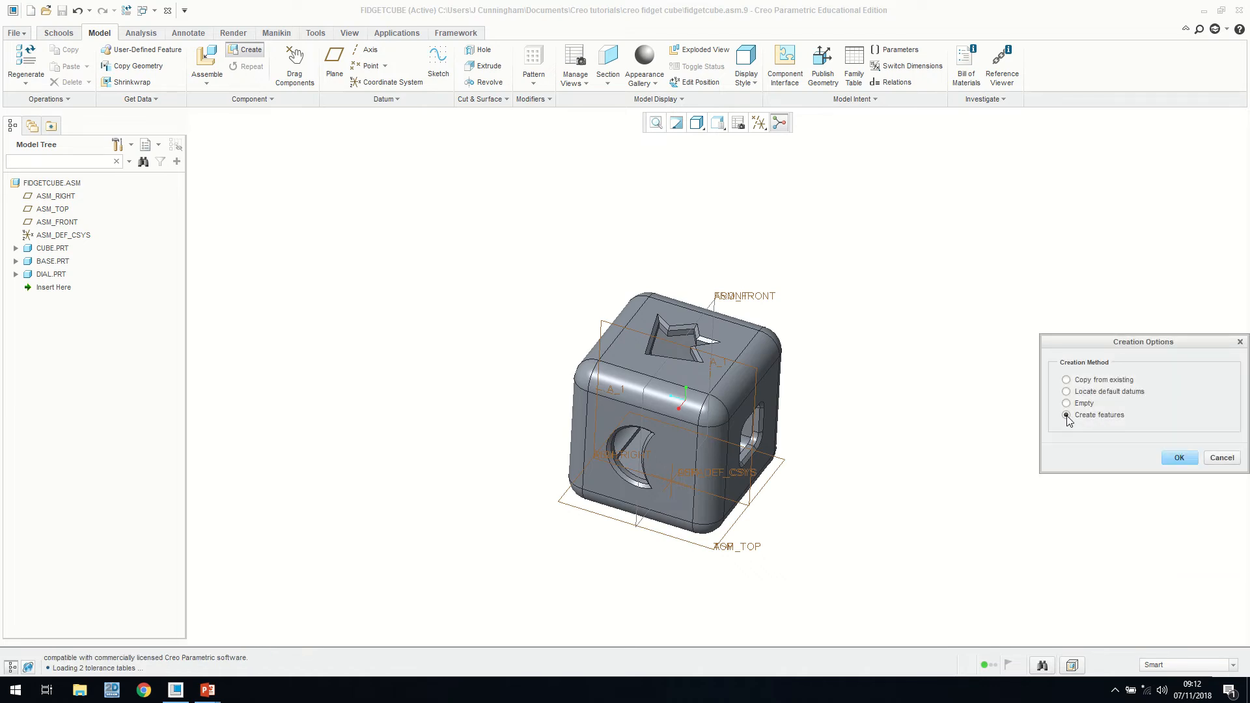
{"action": "left_click", "coordinate": [1180, 458]}
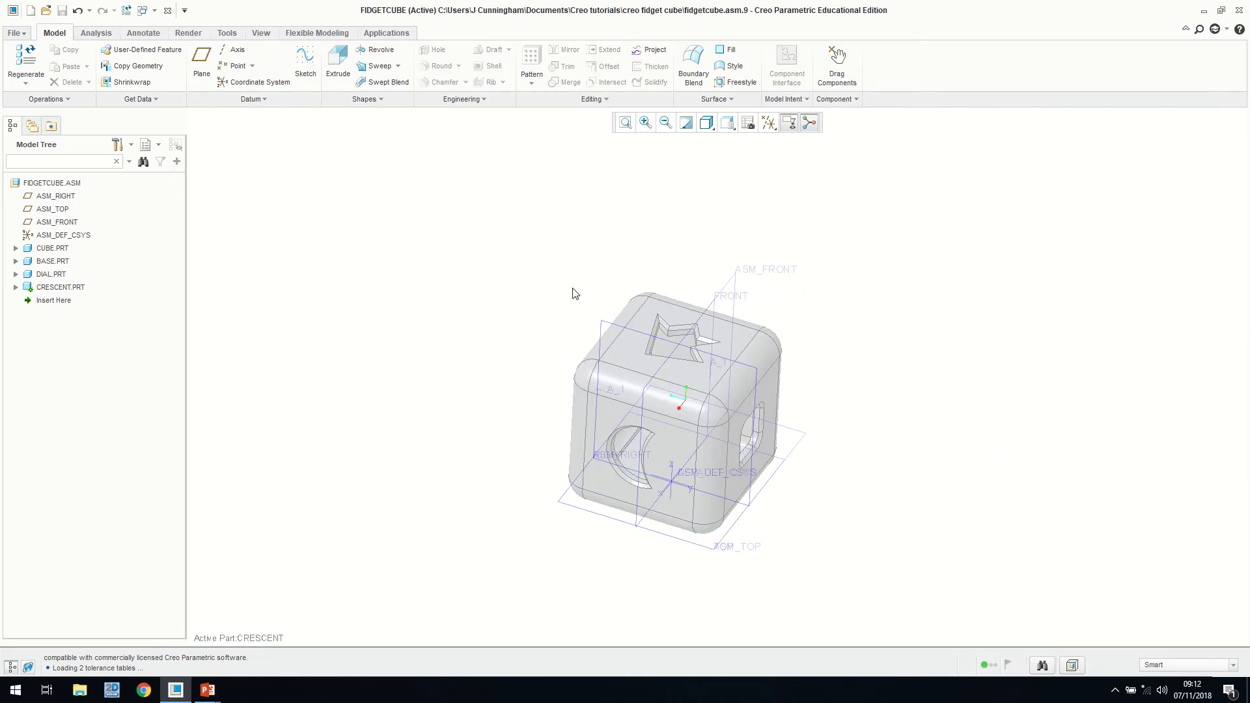
Start an Extrude sketch on the cube's crescent face, referencing the cube's FRONT and TOP planes, the upper round edge and the side surface.
{"action": "left_click", "coordinate": [338, 62]}
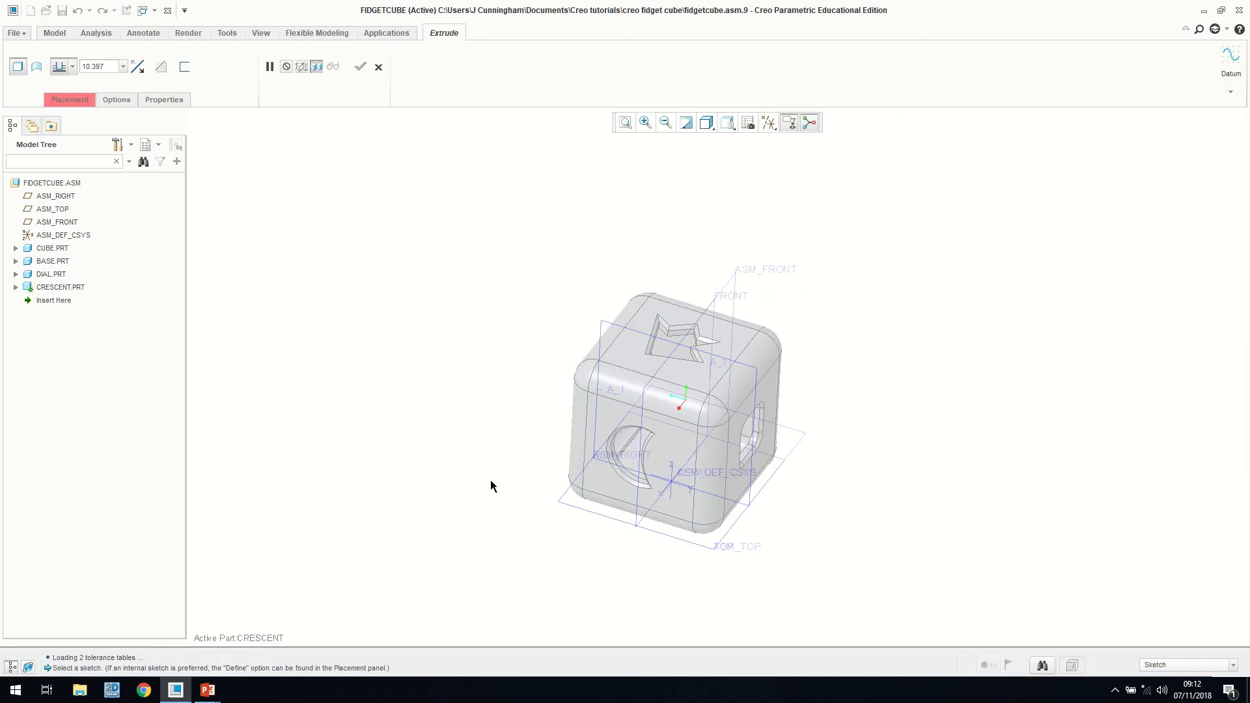
{"action": "middle_click_drag", "start_coordinate": [495, 488], "coordinate": [564, 424]}
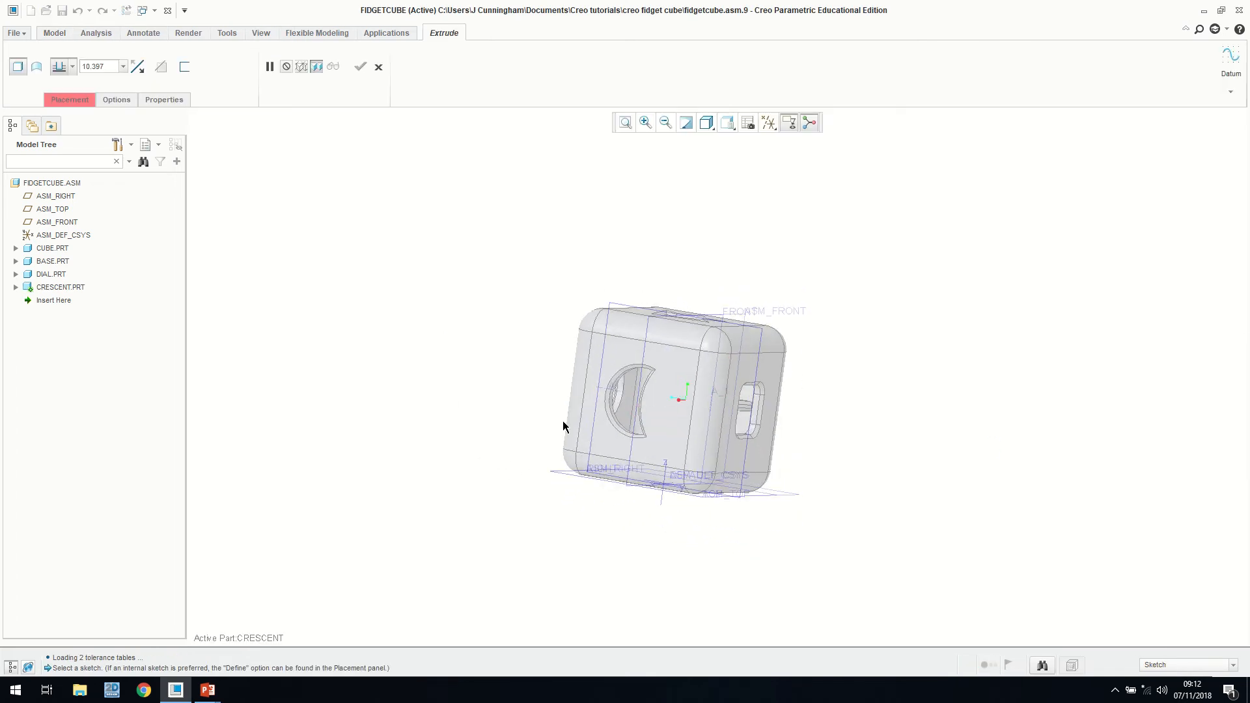
{"action": "scroll", "coordinate": [621, 398], "scroll_direction": "down", "scroll_amount": 2}
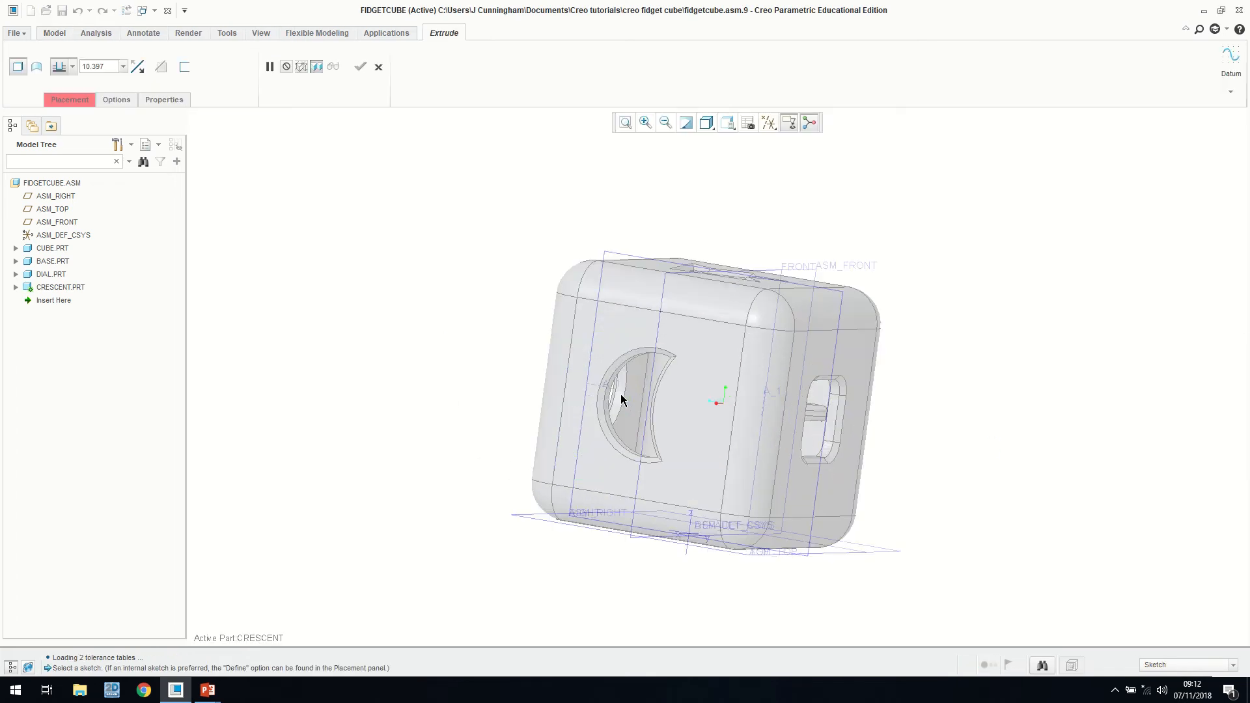
{"action": "left_click", "coordinate": [687, 411]}
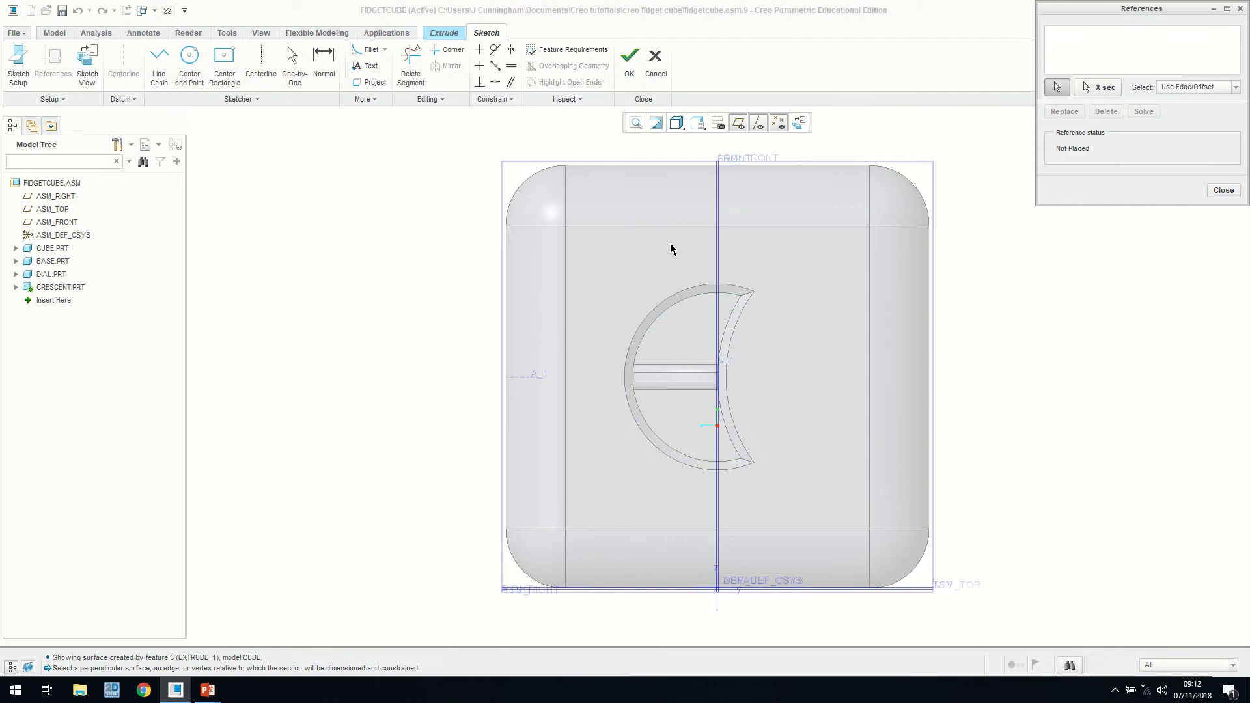
{"action": "left_click", "coordinate": [718, 242]}
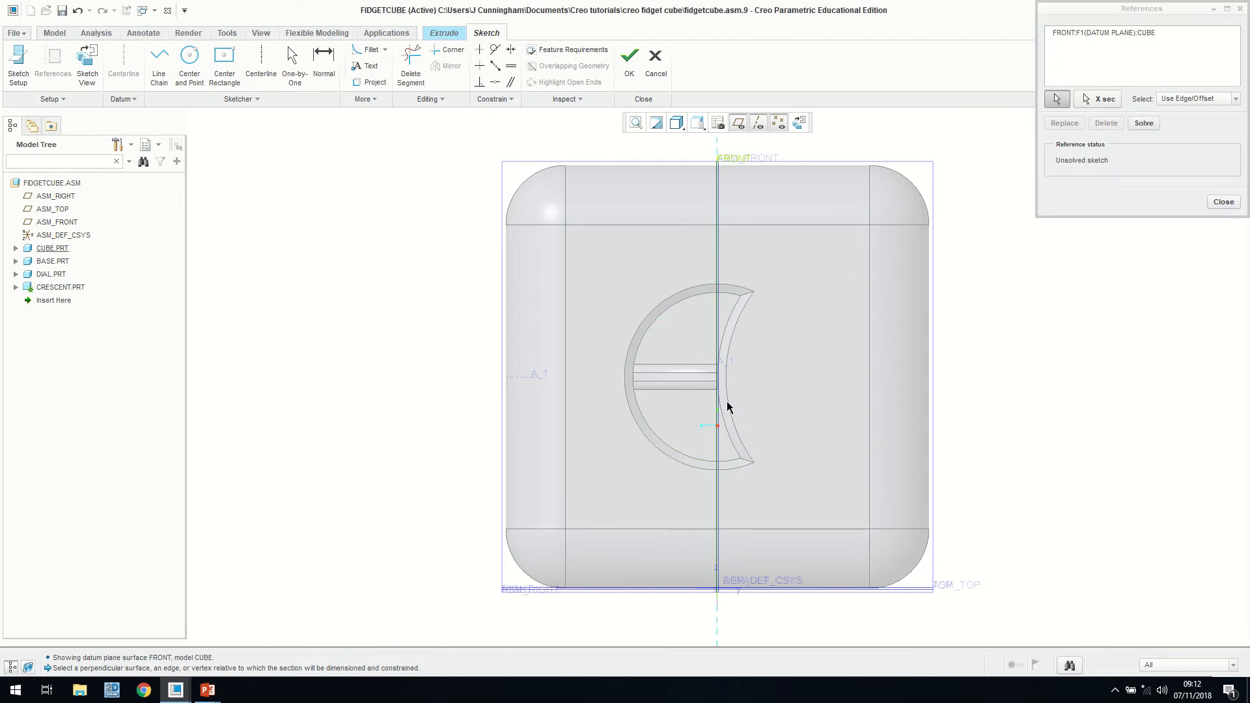
{"action": "left_click", "coordinate": [669, 589]}
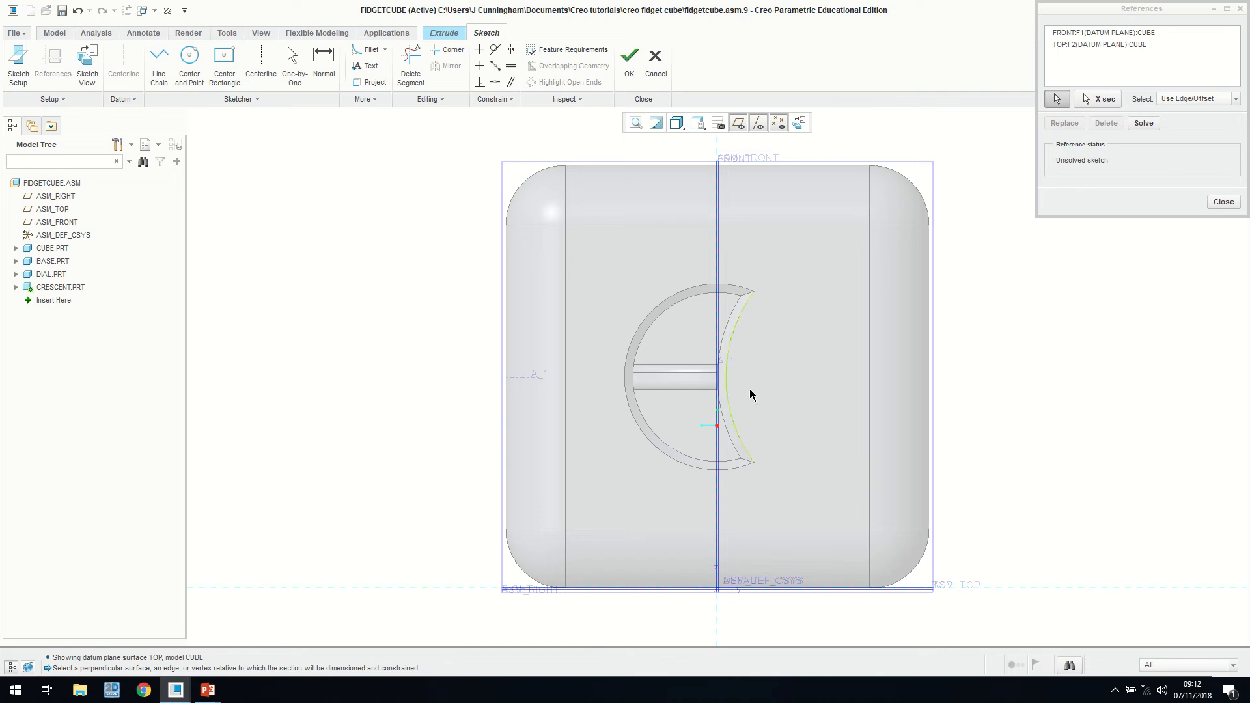
{"action": "left_click", "coordinate": [747, 226]}
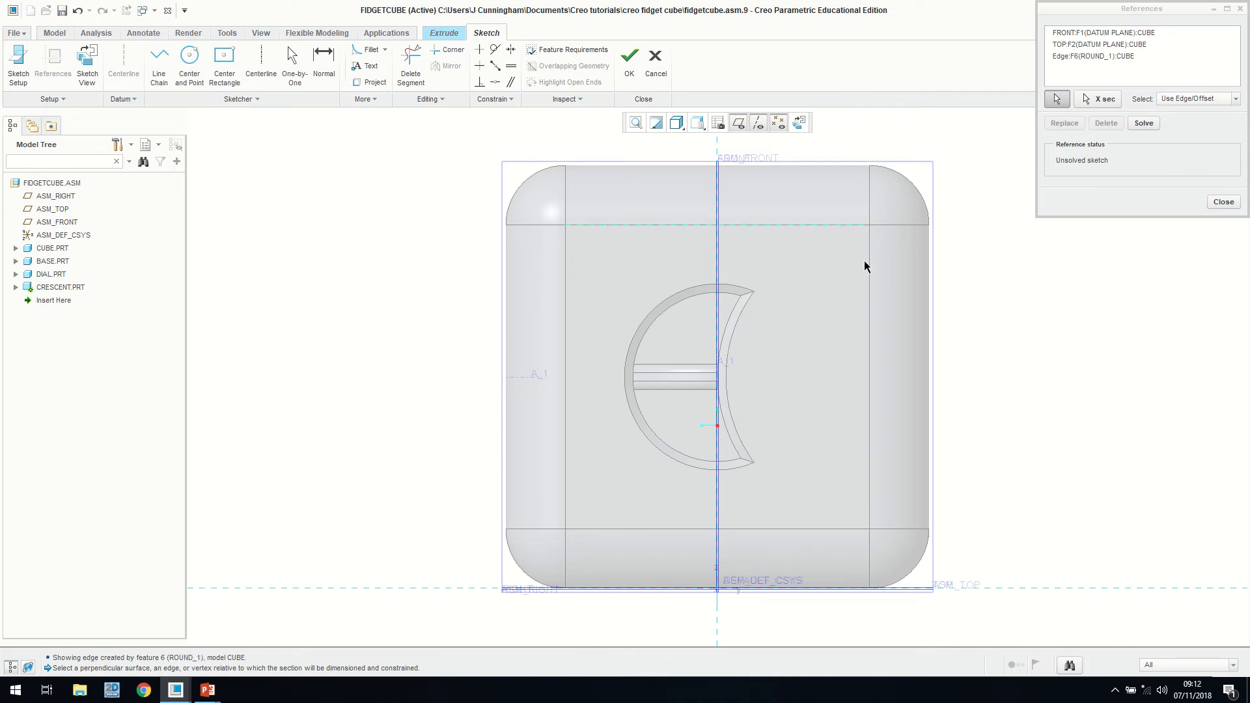
{"action": "left_click", "coordinate": [930, 293]}
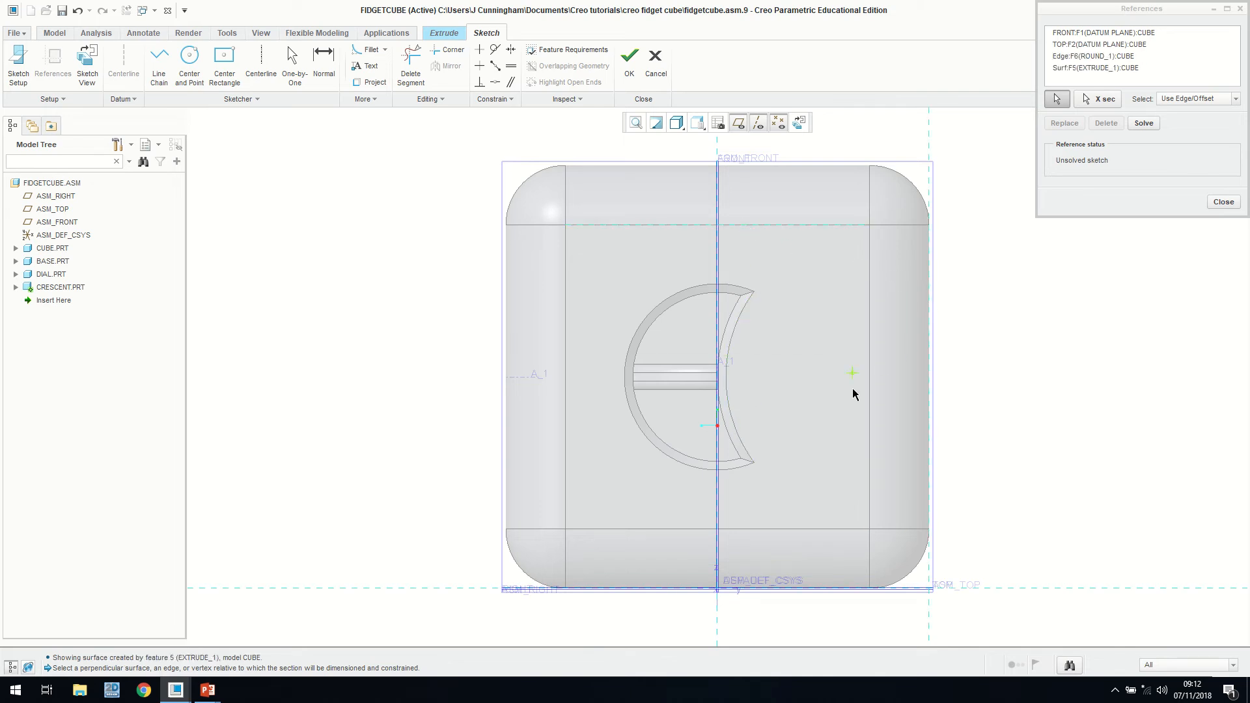
{"action": "left_click", "coordinate": [1224, 202]}
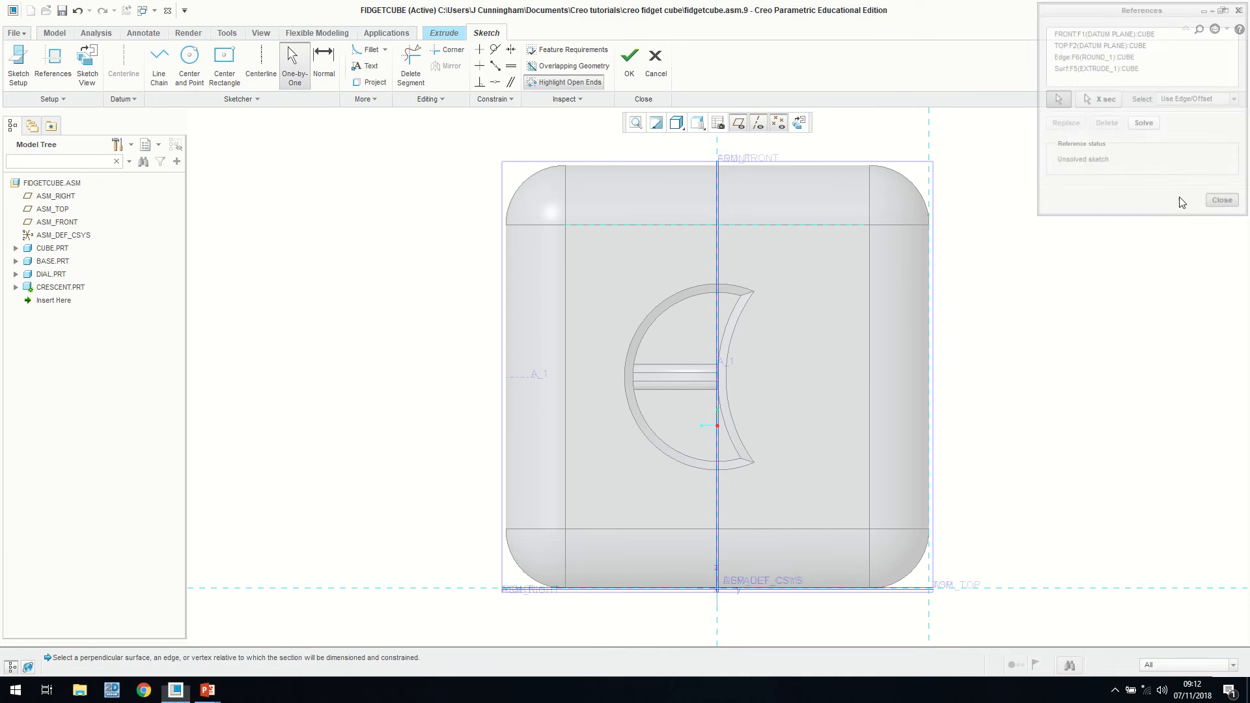
Project the two inner edges of the crescent cutout into the sketch as a closed profile and finish the sketch.
{"action": "left_click", "coordinate": [369, 83]}
{"action": "left_click", "coordinate": [716, 311]}
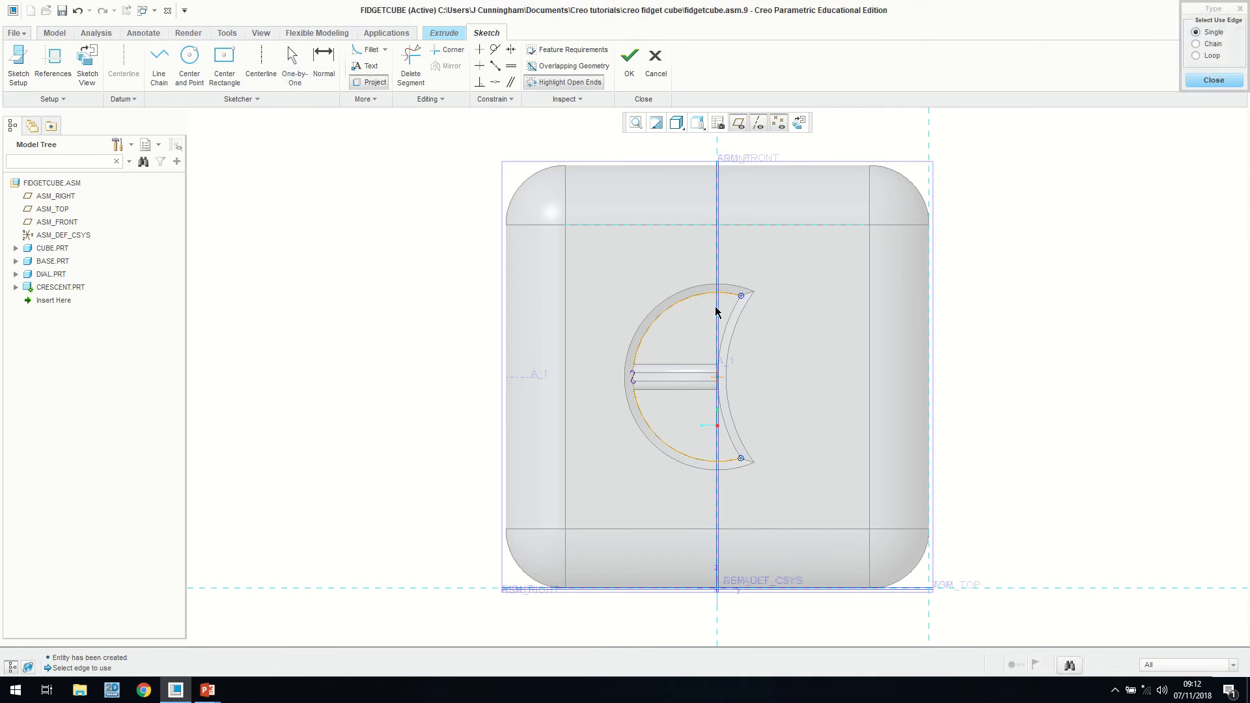
{"action": "left_click", "coordinate": [735, 305]}
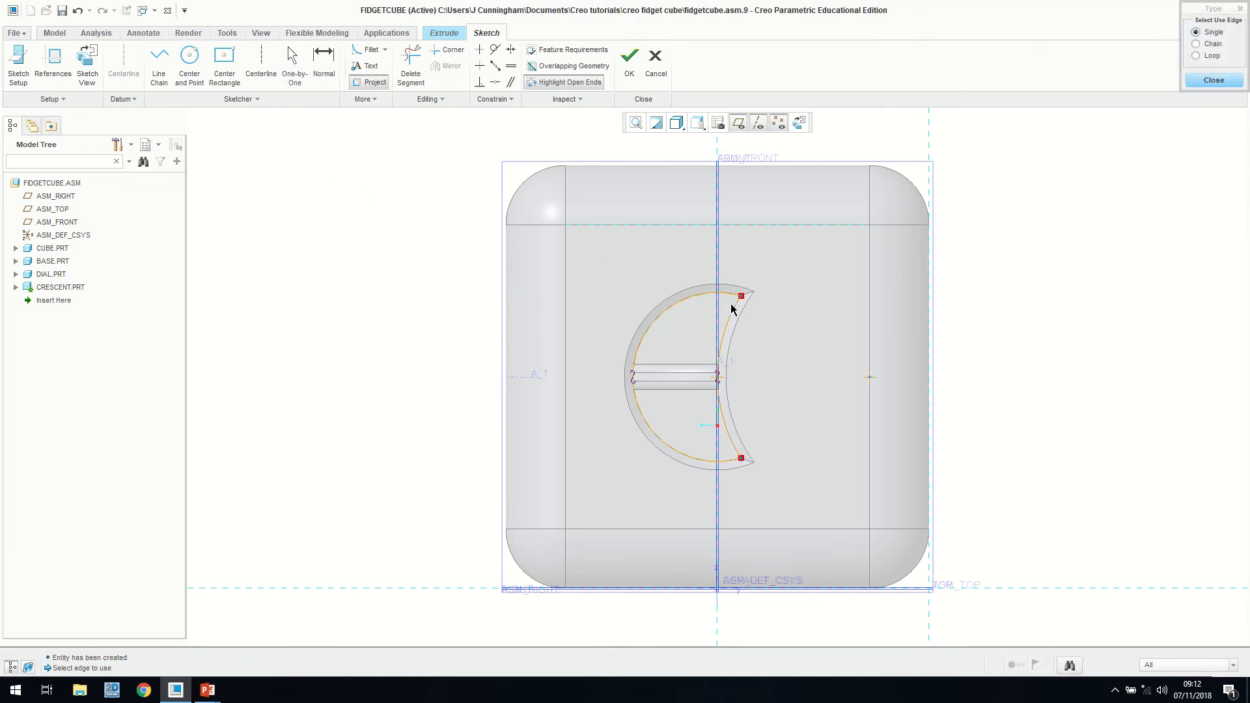
{"action": "middle_click", "coordinate": [577, 317]}
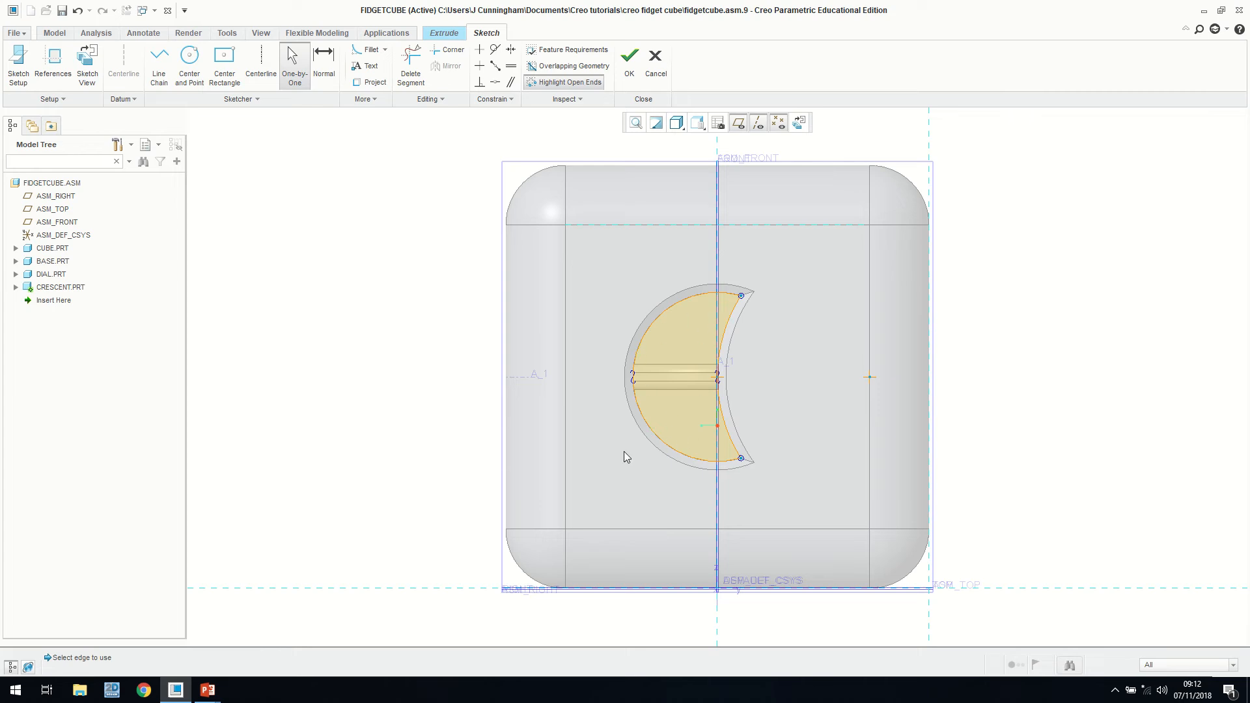
{"action": "middle_click_drag", "start_coordinate": [598, 470], "coordinate": [597, 430]}
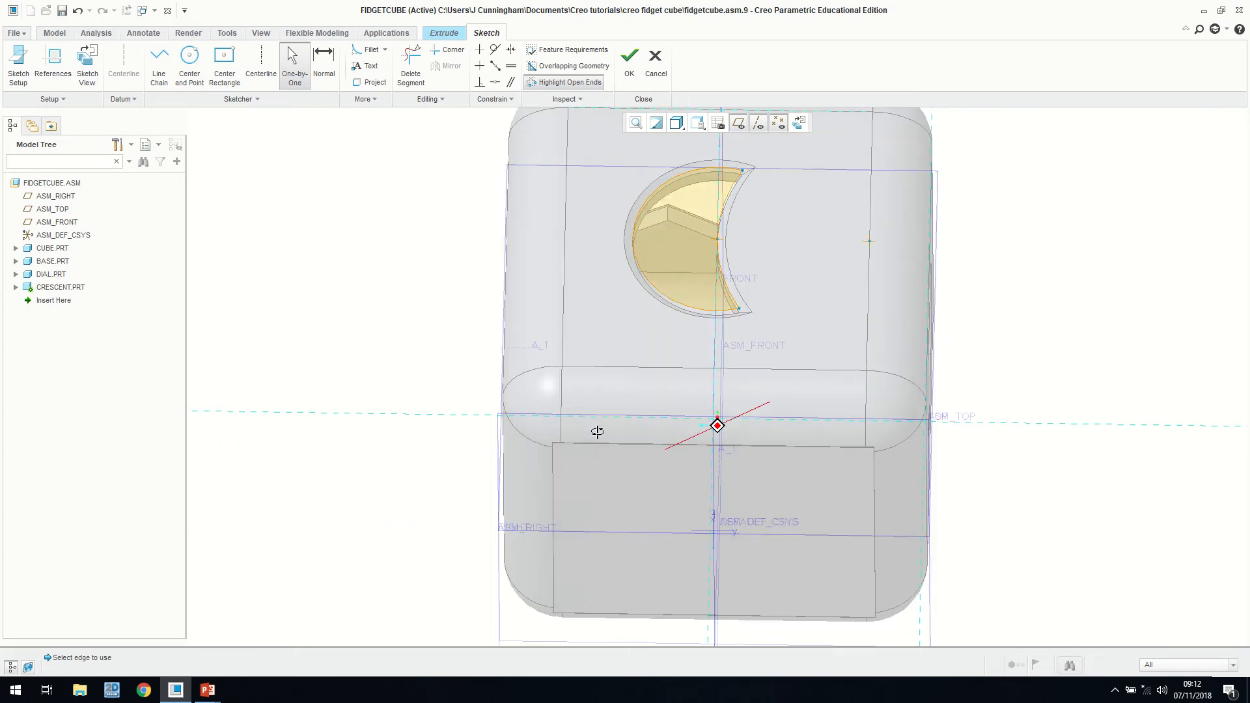
{"action": "left_click", "coordinate": [629, 60]}
Set the crescent extrusion's depth to 10.
{"action": "mouse_move", "coordinate": [612, 330]}
{"action": "middle_mouse_down"}
{"action": "mouse_move", "coordinate": [600, 302]}
{"action": "mouse_move", "coordinate": [492, 330]}
{"action": "mouse_move", "coordinate": [539, 355]}
{"action": "middle_mouse_up"}
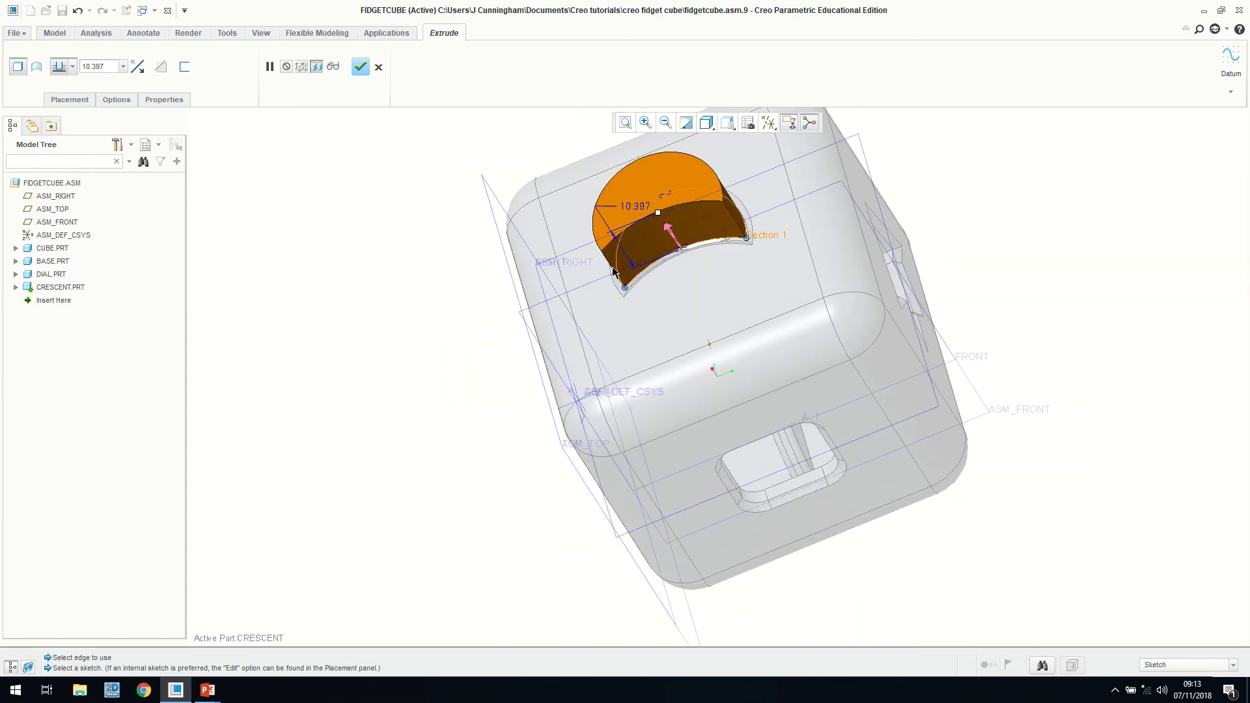
{"action": "double_click", "coordinate": [638, 207]}
{"action": "type", "text": "10"}
{"action": "key", "text": "Return"}
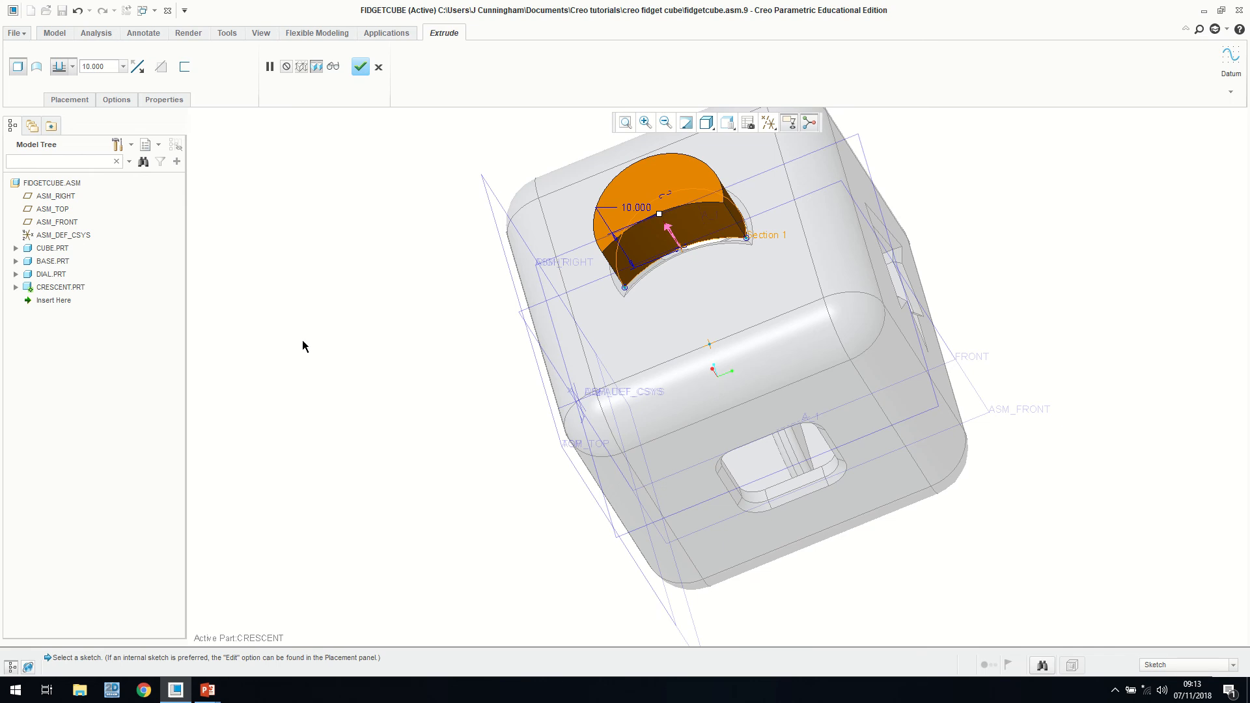
Make the crescent extrusion symmetric on both sides of the sketch plane and complete the feature.
{"action": "middle_click_drag", "start_coordinate": [302, 346], "coordinate": [307, 310]}
{"action": "scroll", "coordinate": [637, 192], "scroll_direction": "down", "scroll_amount": 3}
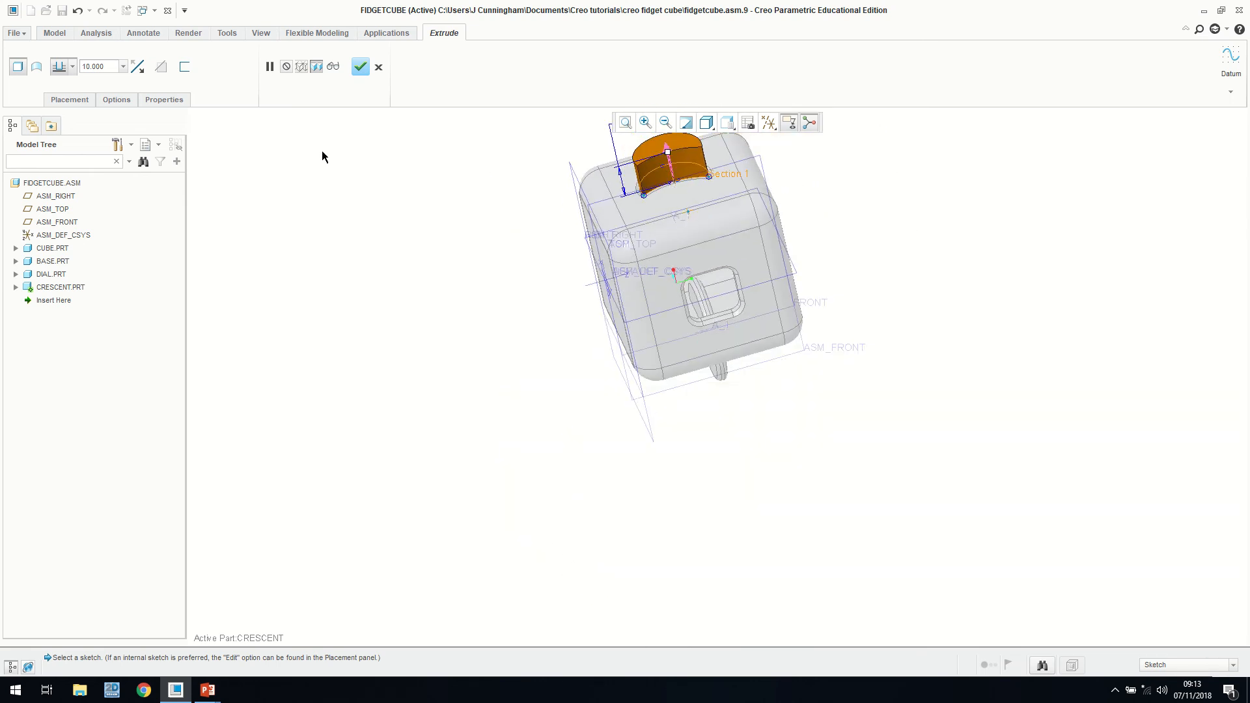
{"action": "left_click", "coordinate": [74, 68]}
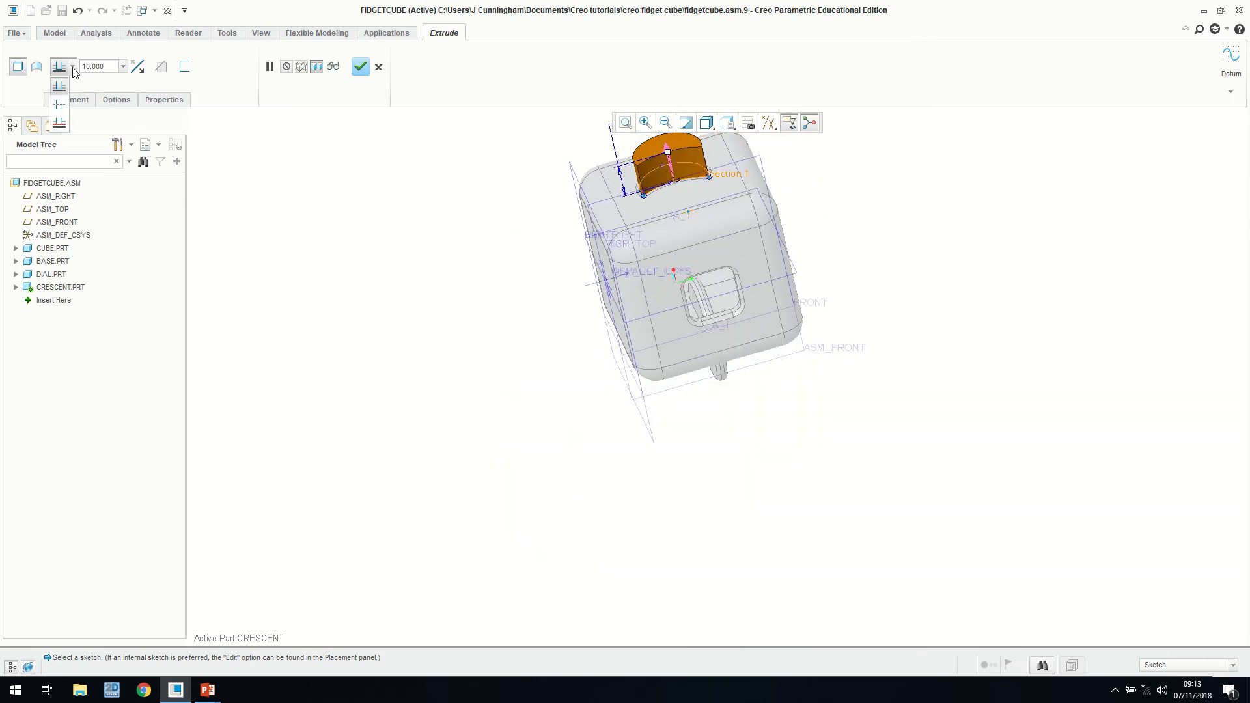
{"action": "left_click", "coordinate": [59, 106]}
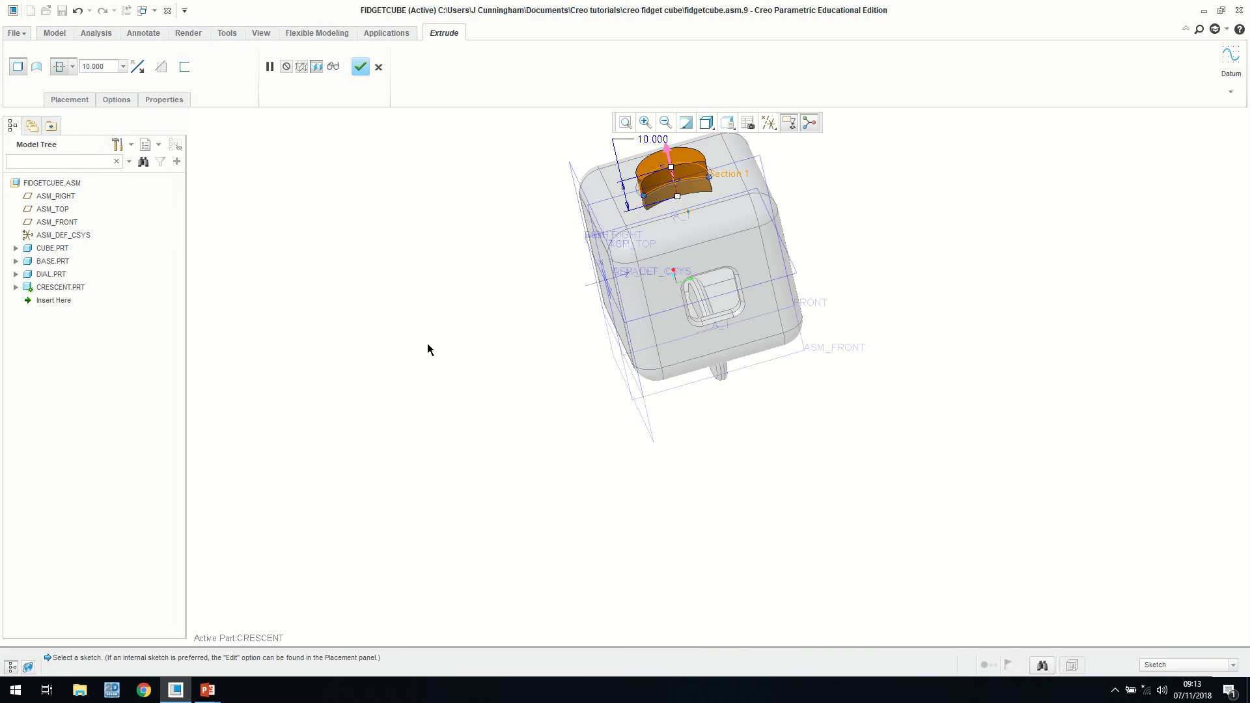
{"action": "mouse_move", "coordinate": [428, 350]}
{"action": "middle_mouse_down"}
{"action": "mouse_move", "coordinate": [477, 326]}
{"action": "mouse_move", "coordinate": [411, 344]}
{"action": "middle_mouse_up"}
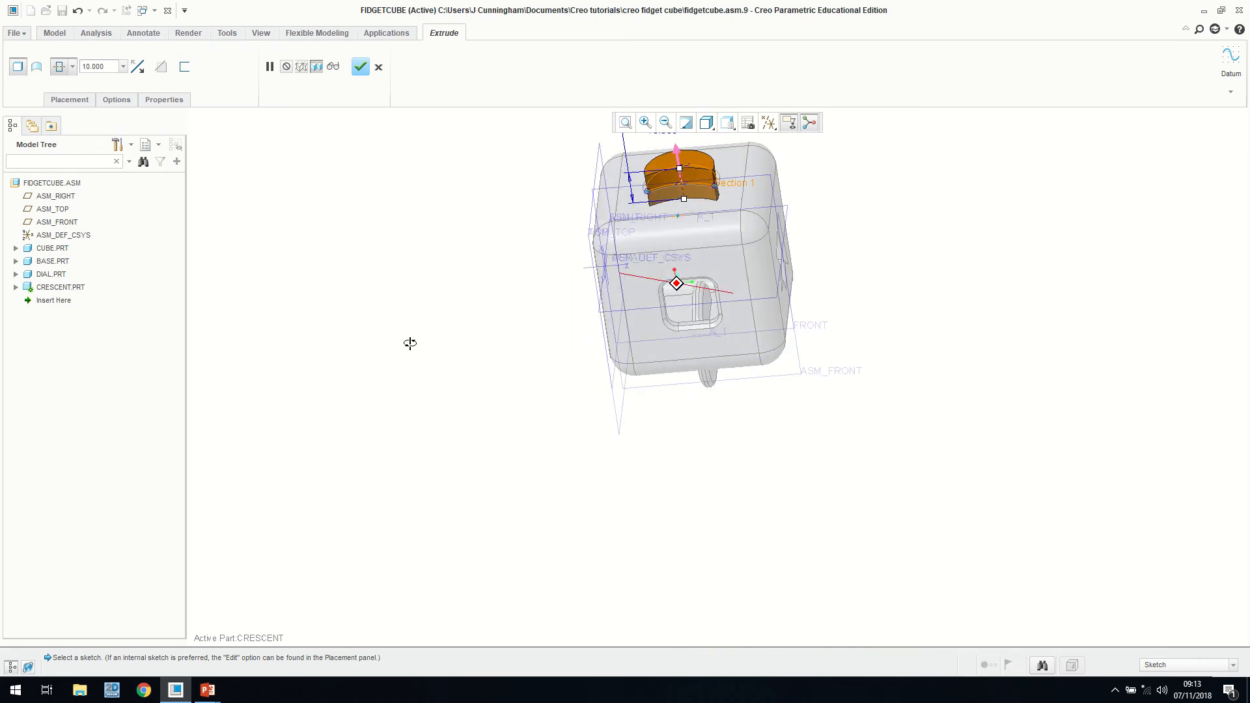
{"action": "left_click", "coordinate": [360, 68]}
{"action": "scroll", "coordinate": [686, 178], "scroll_direction": "up", "scroll_amount": 3}
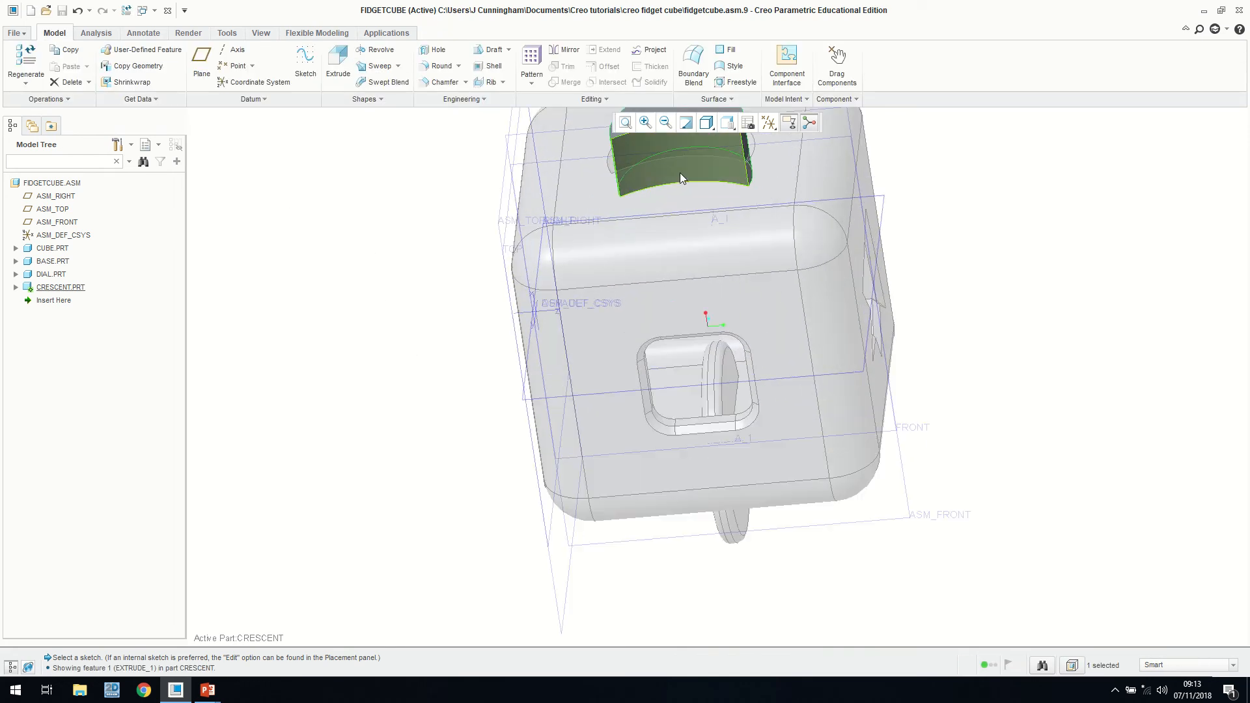
{"action": "scroll", "coordinate": [642, 265], "scroll_direction": "down", "scroll_amount": 3}
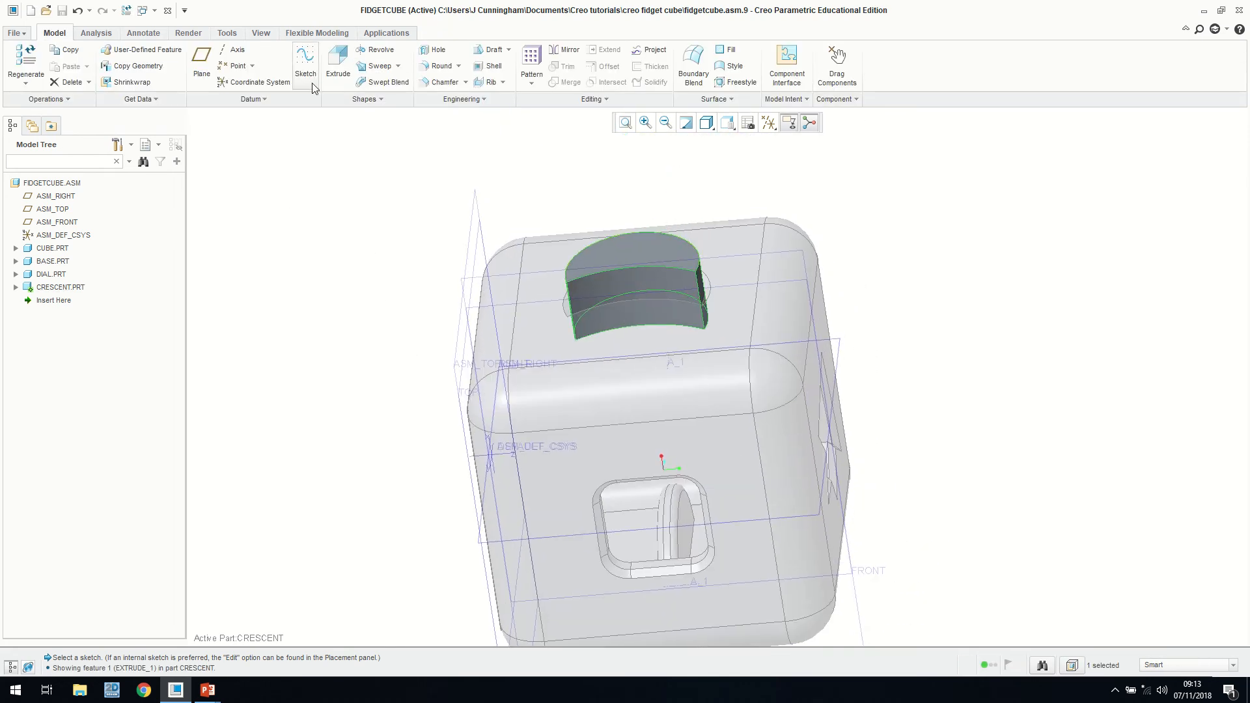
{"action": "left_click", "coordinate": [441, 66]}
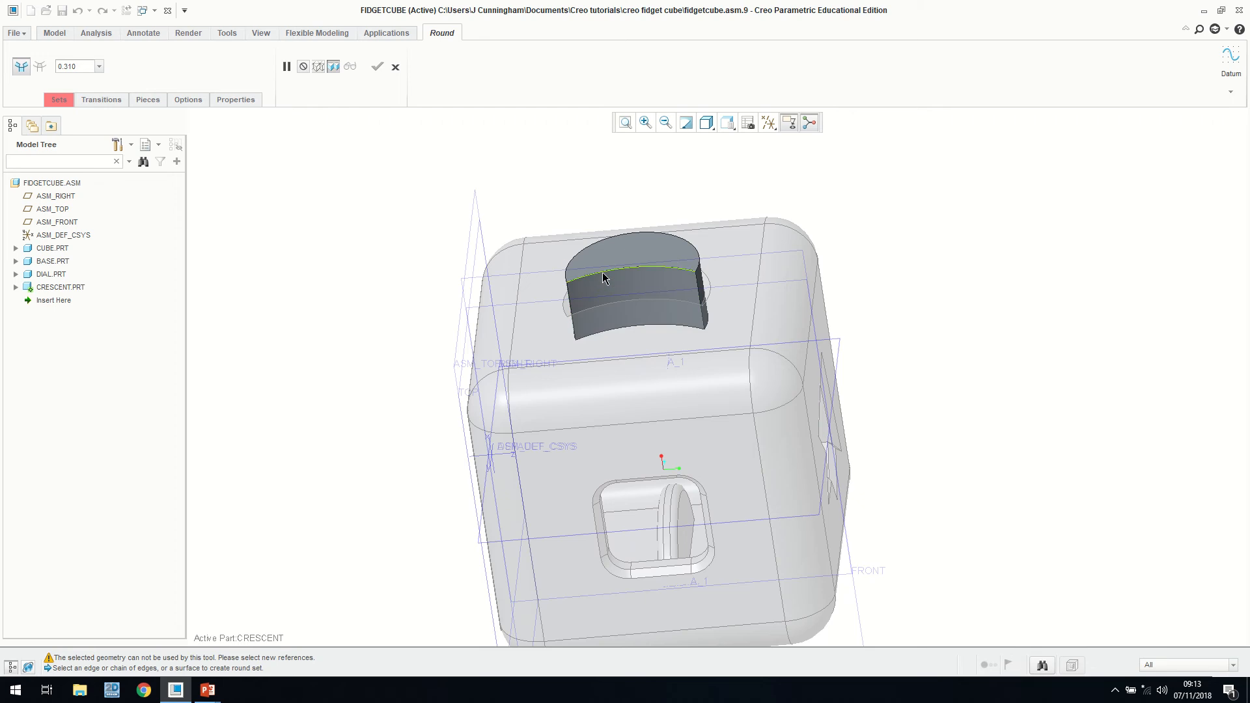
{"action": "left_click", "coordinate": [581, 315]}
{"action": "left_click", "coordinate": [574, 316]}
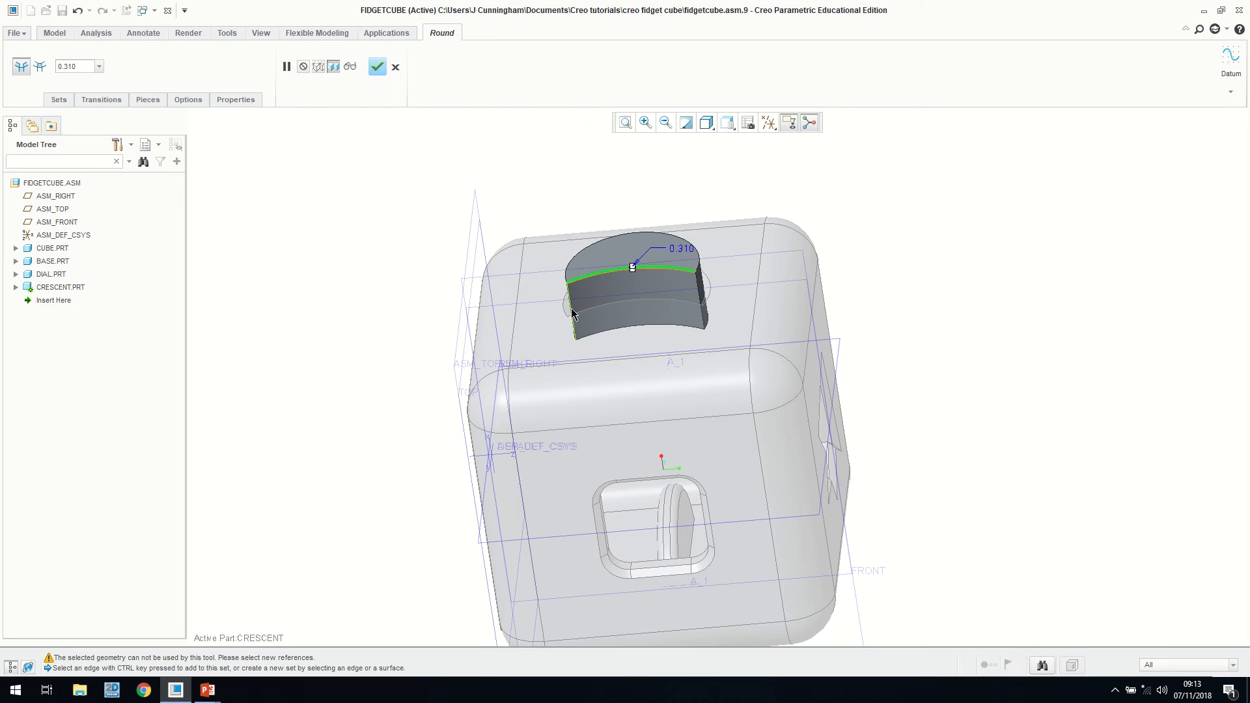
{"action": "left_click", "coordinate": [597, 281]}
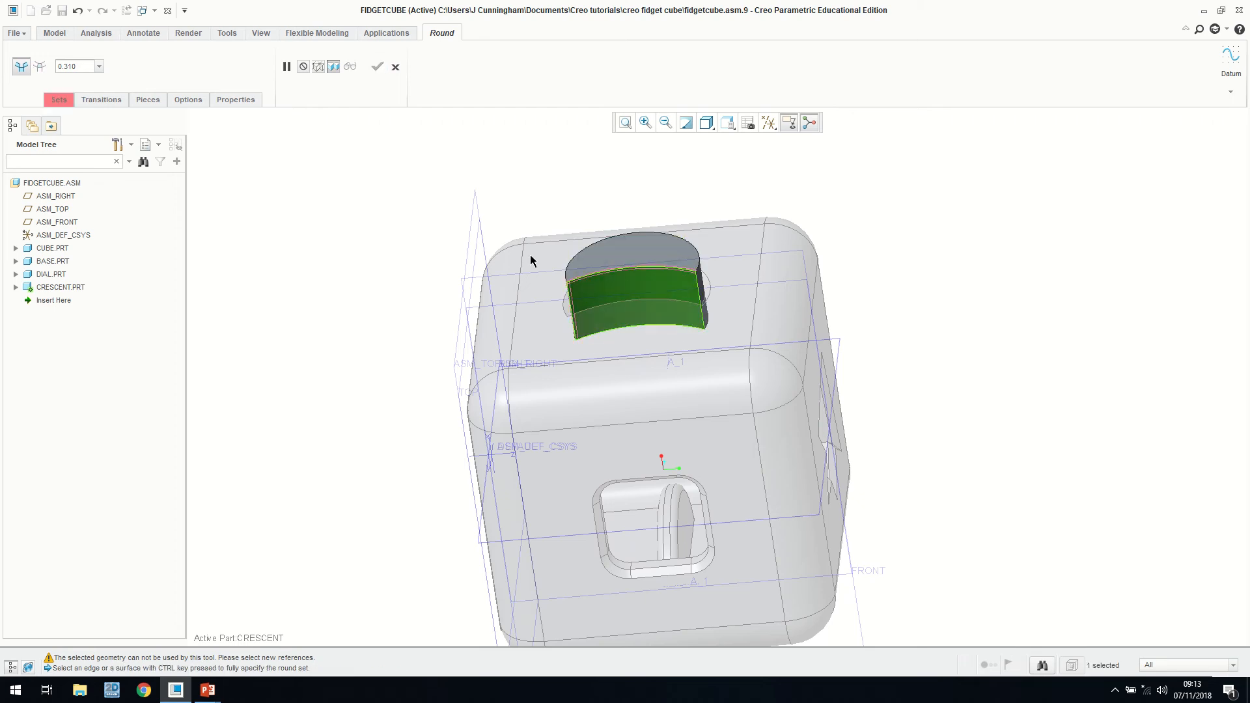
{"action": "left_click", "coordinate": [83, 67]}
{"action": "type", "text": "1"}
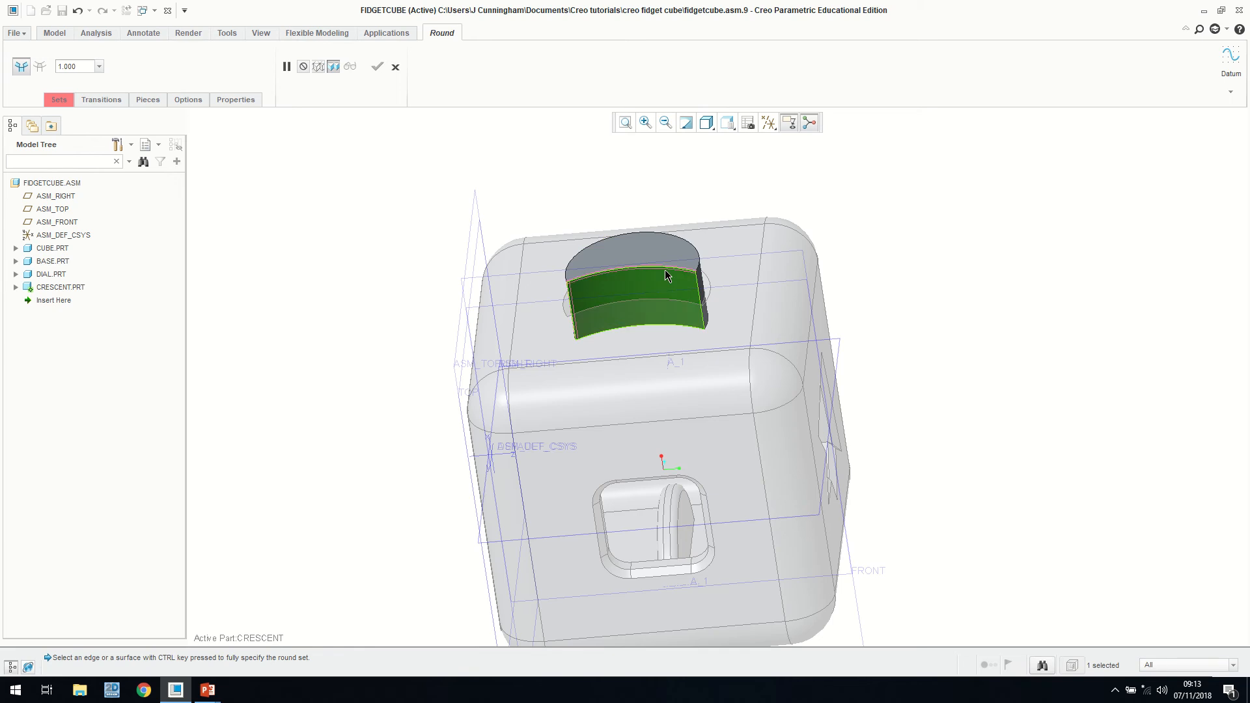
{"action": "left_click", "coordinate": [395, 67]}
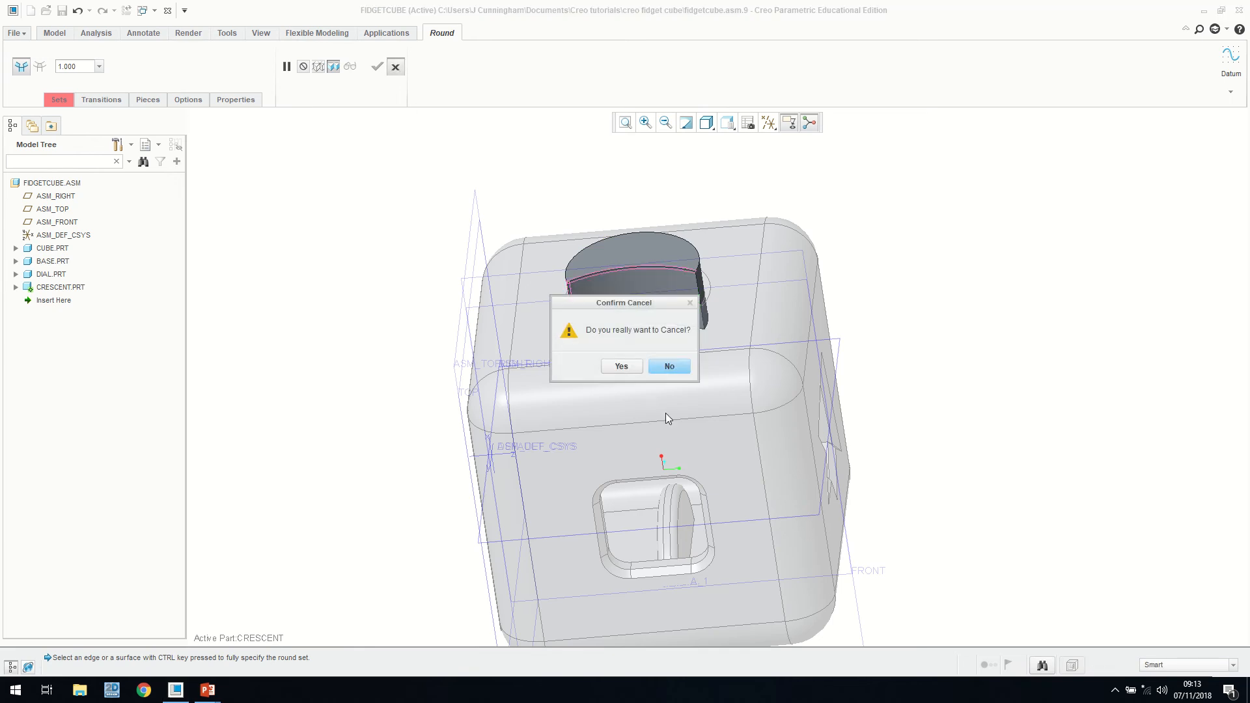
{"action": "left_click", "coordinate": [622, 367]}
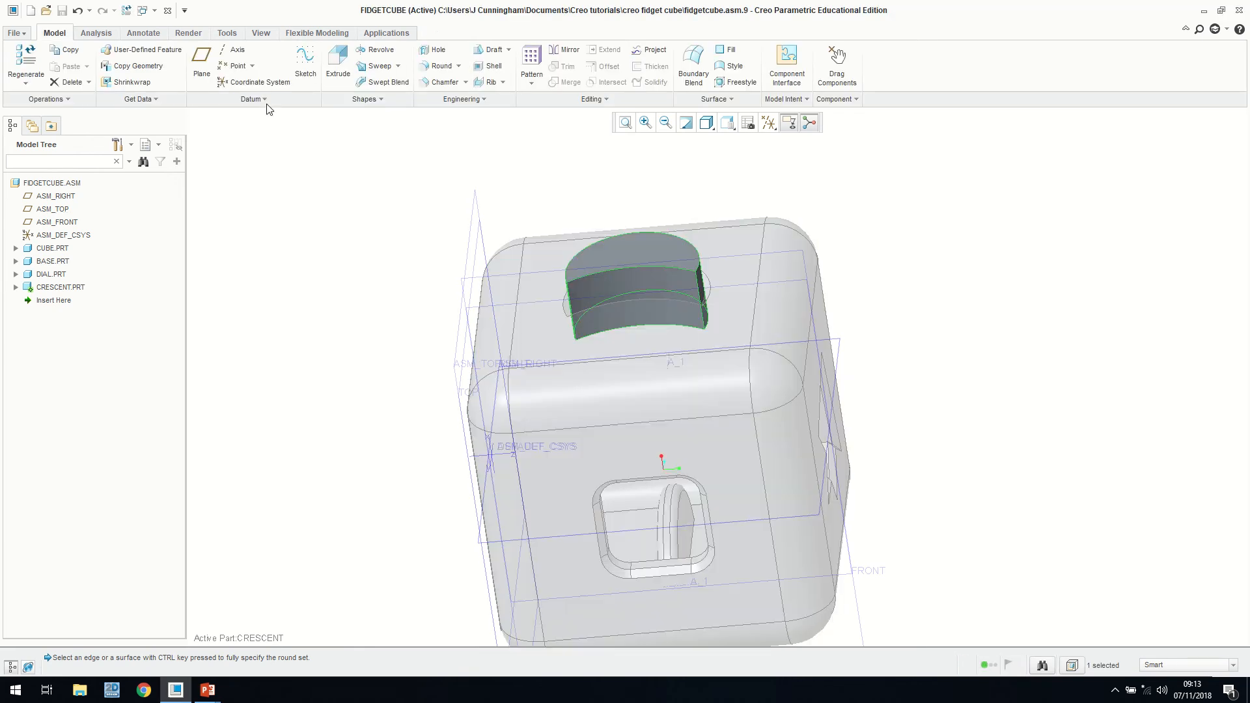
Round the crescent's front, side and top edges with a radius of 1.000.
{"action": "left_click", "coordinate": [432, 67]}
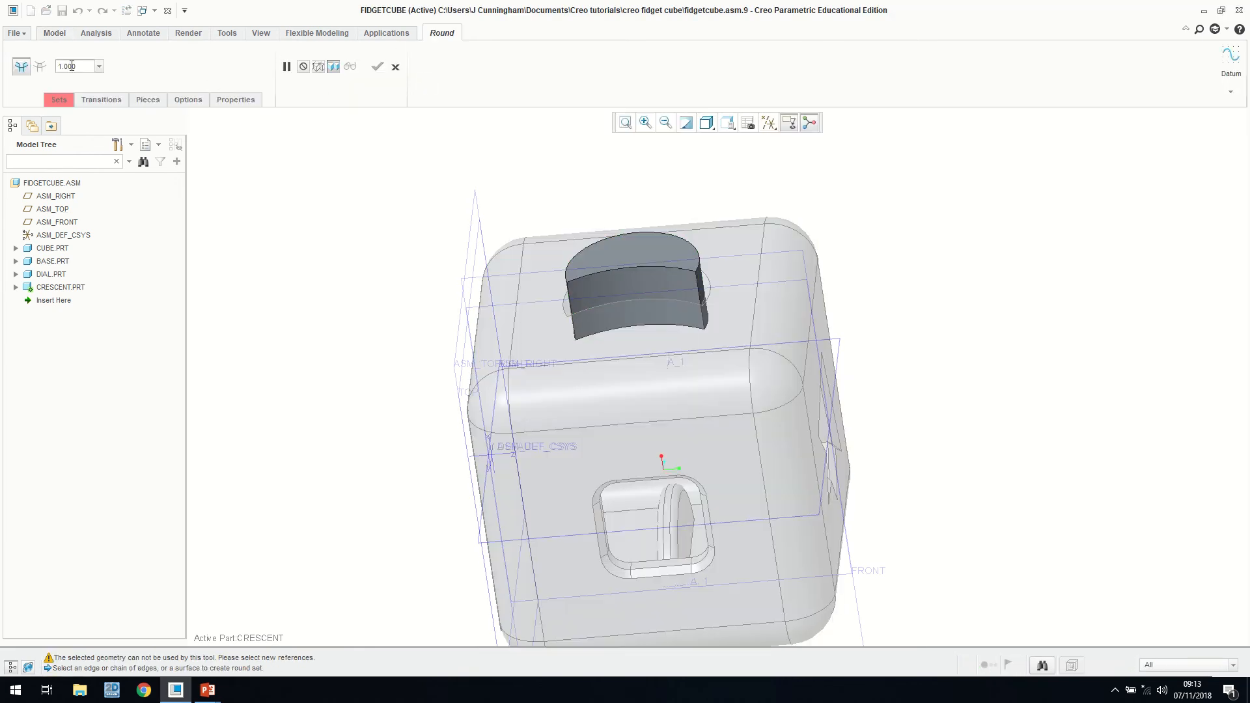
{"action": "left_click", "coordinate": [633, 277]}
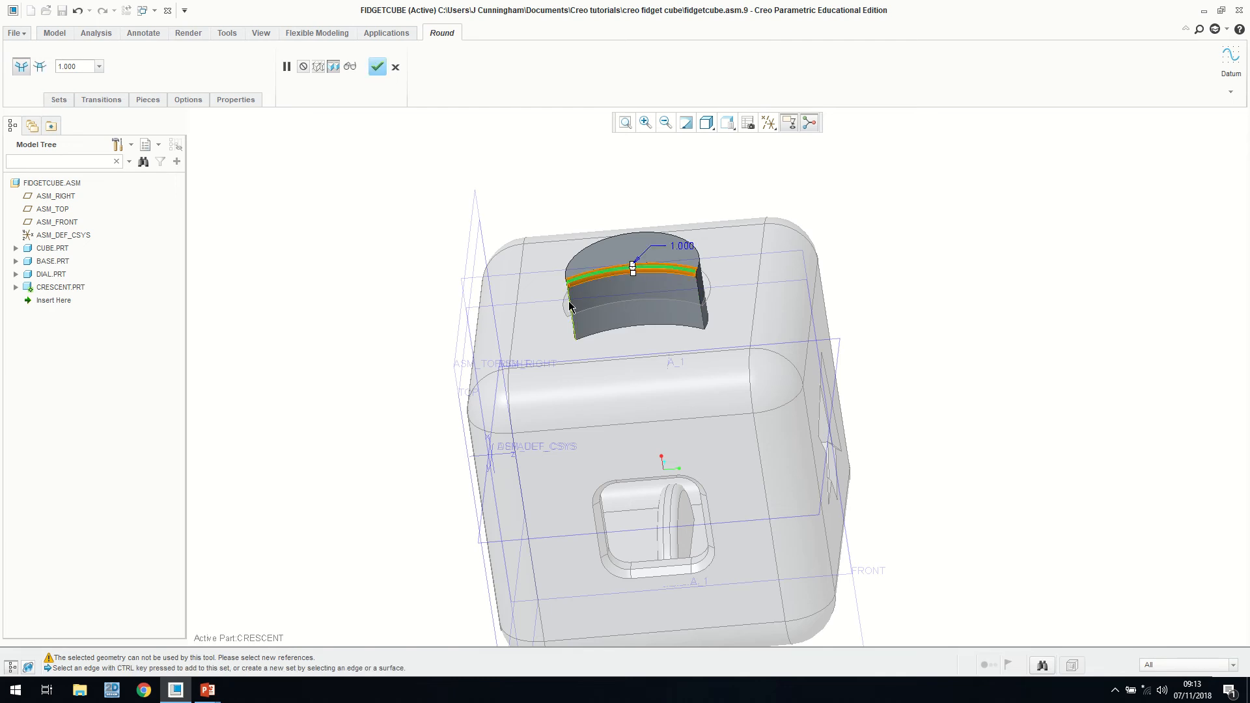
{"action": "left_click", "coordinate": [697, 293]}
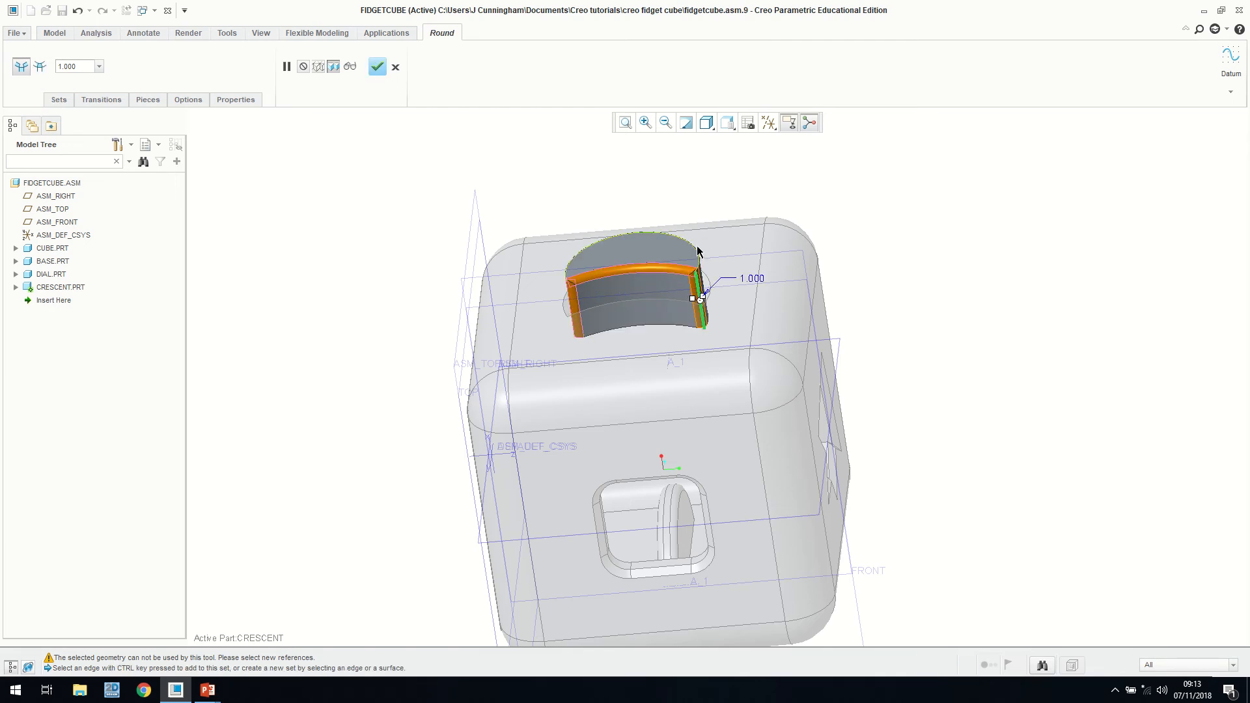
{"action": "left_click", "coordinate": [698, 250]}
{"action": "middle_click_drag", "start_coordinate": [704, 293], "coordinate": [670, 307]}
{"action": "left_click", "coordinate": [679, 301]}
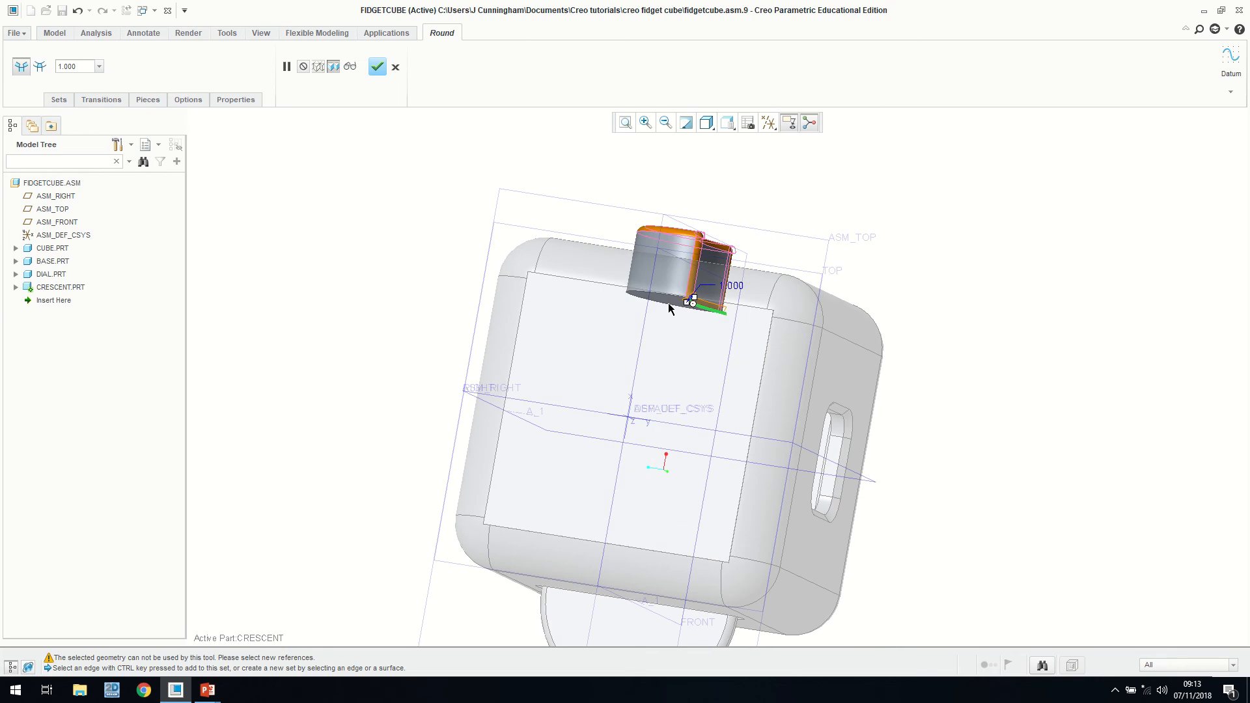
{"action": "middle_click_drag", "start_coordinate": [669, 355], "coordinate": [578, 391]}
{"action": "left_click", "coordinate": [377, 66]}
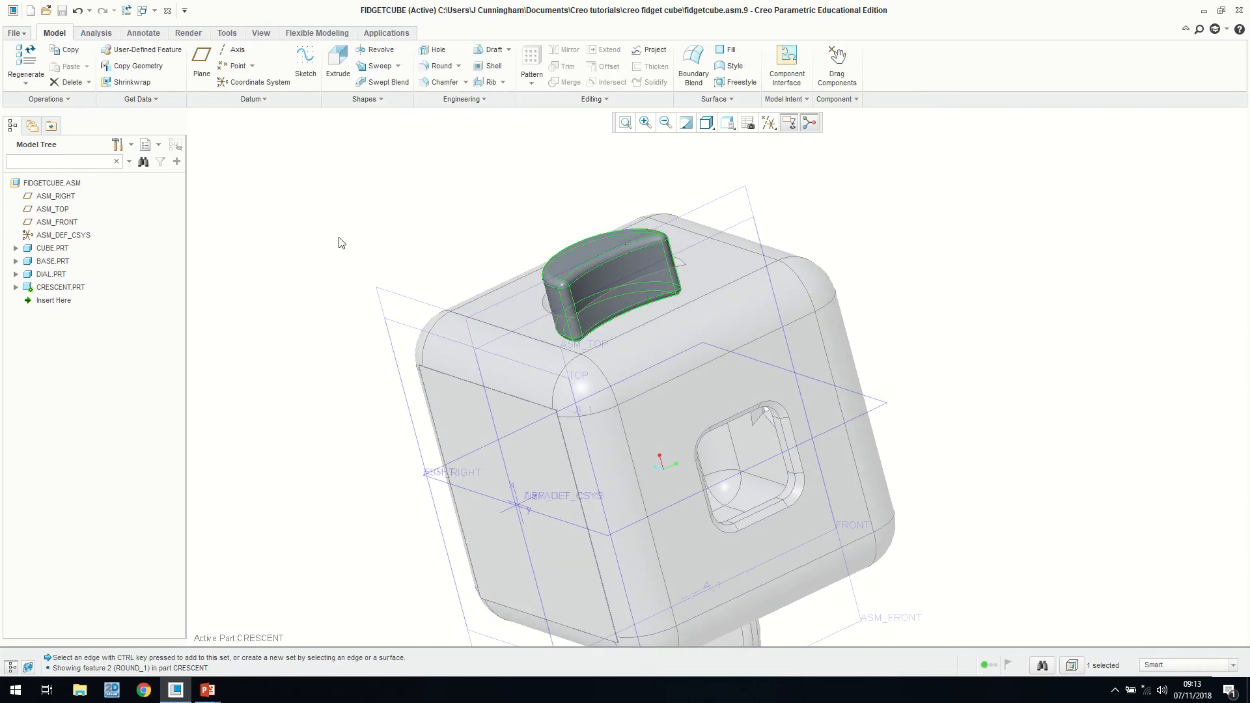
Make the top-level FIDGETCUBE.ASM assembly the active model again.
{"action": "middle_click_drag", "start_coordinate": [359, 318], "coordinate": [326, 355]}
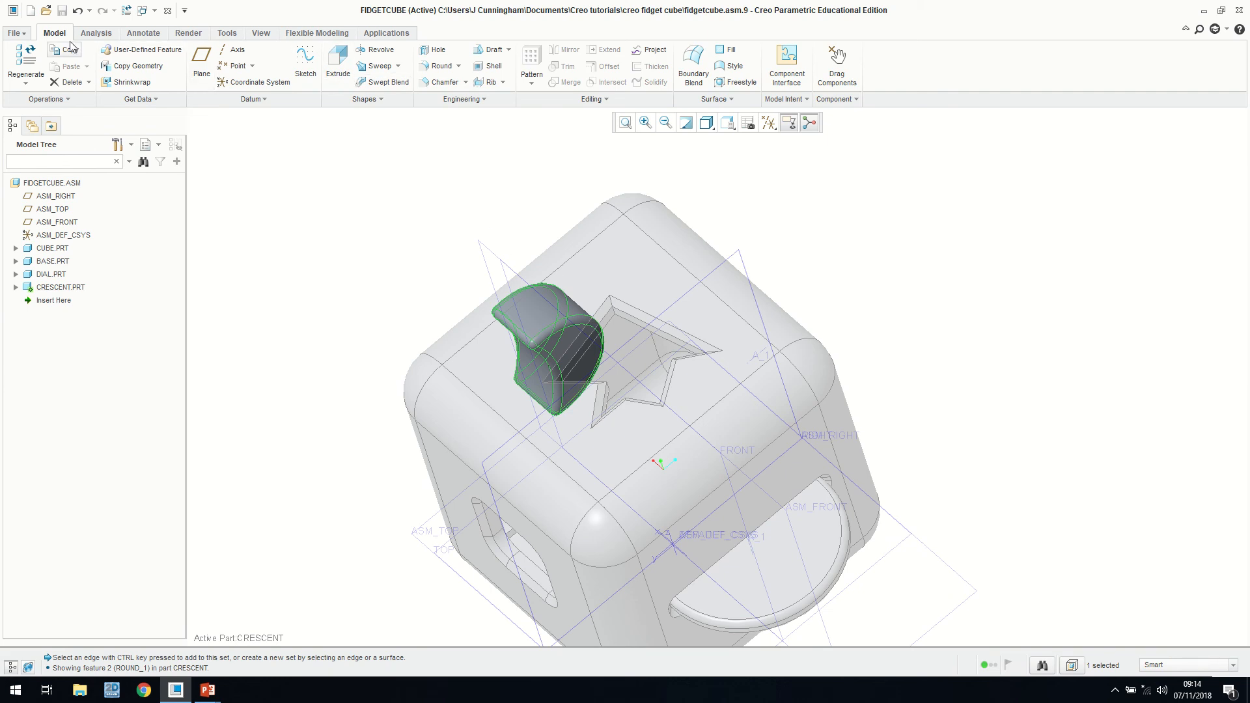
{"action": "right_click", "coordinate": [58, 187]}
{"action": "left_click", "coordinate": [88, 191]}
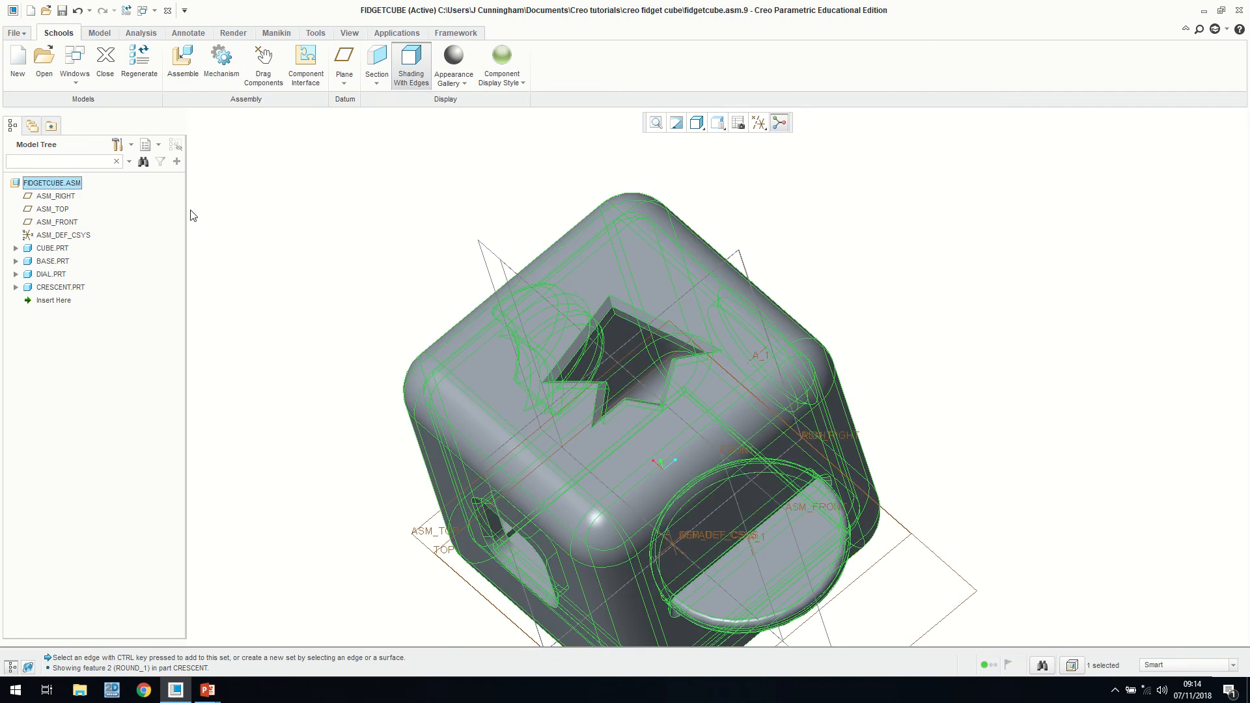
Create a new solid part component named random1 in the assembly, using the Create features method.
{"action": "left_click", "coordinate": [100, 33]}
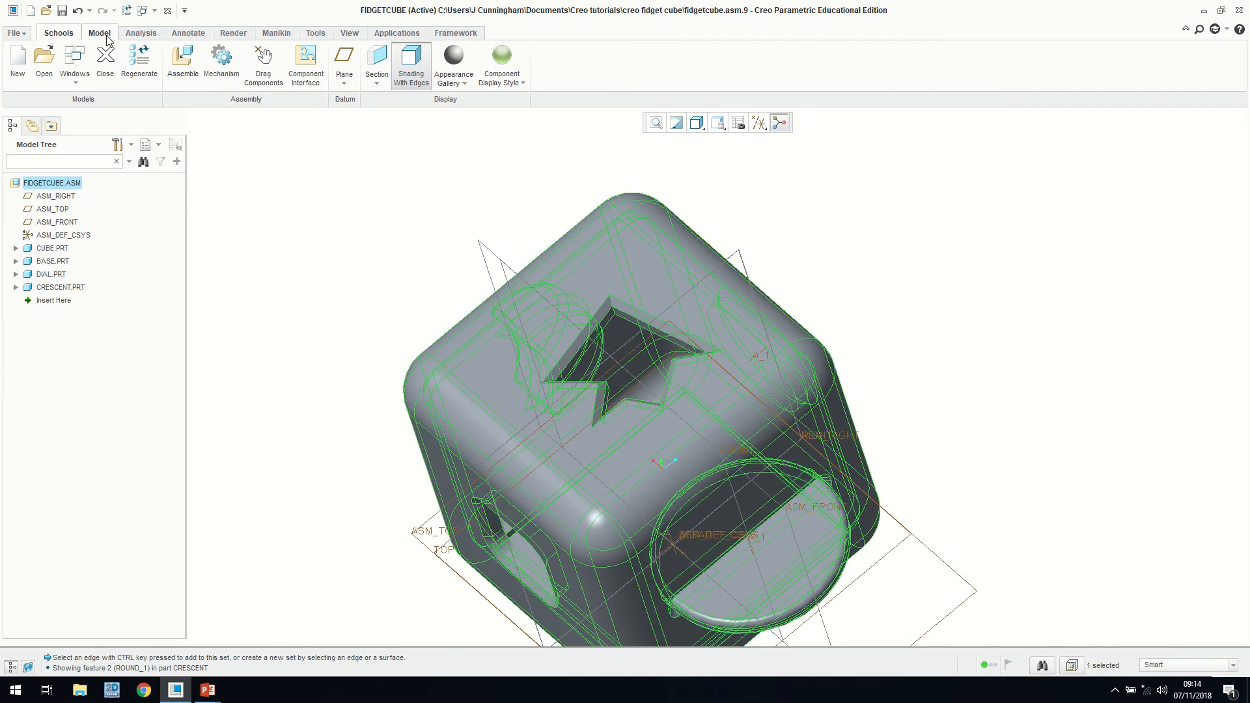
{"action": "left_click", "coordinate": [245, 49]}
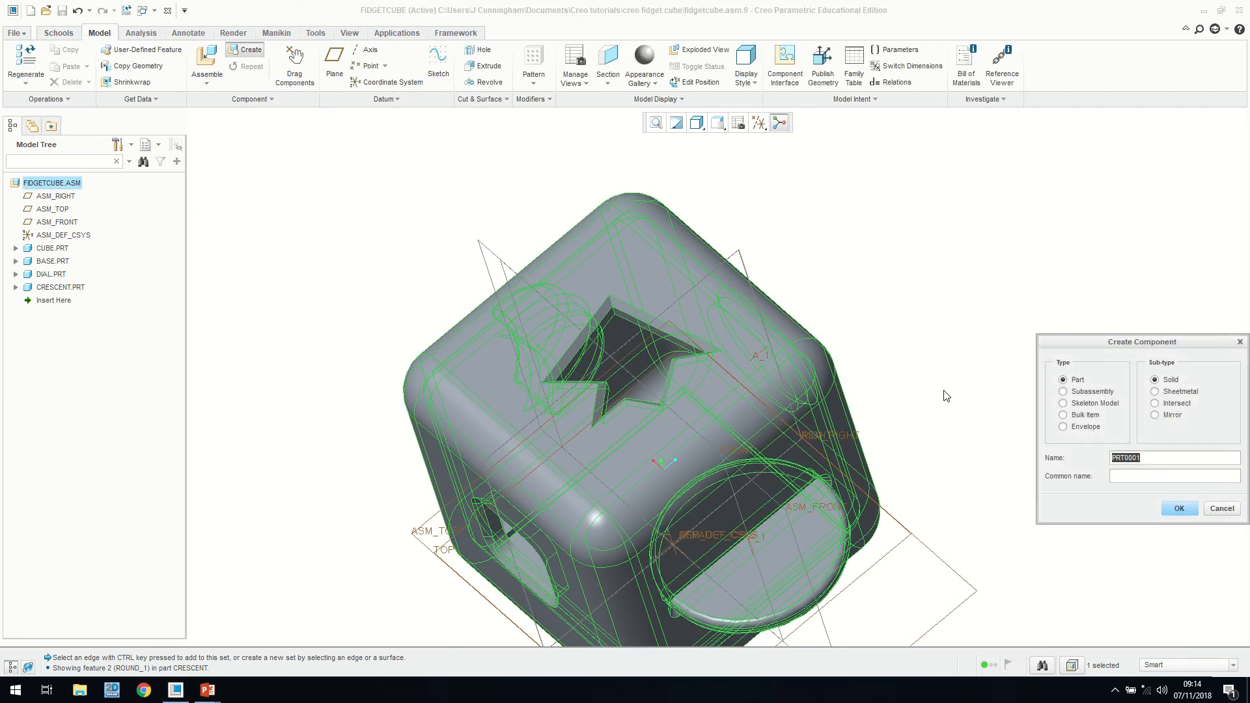
{"action": "type", "text": "random"}
{"action": "left_click", "coordinate": [1179, 508]}
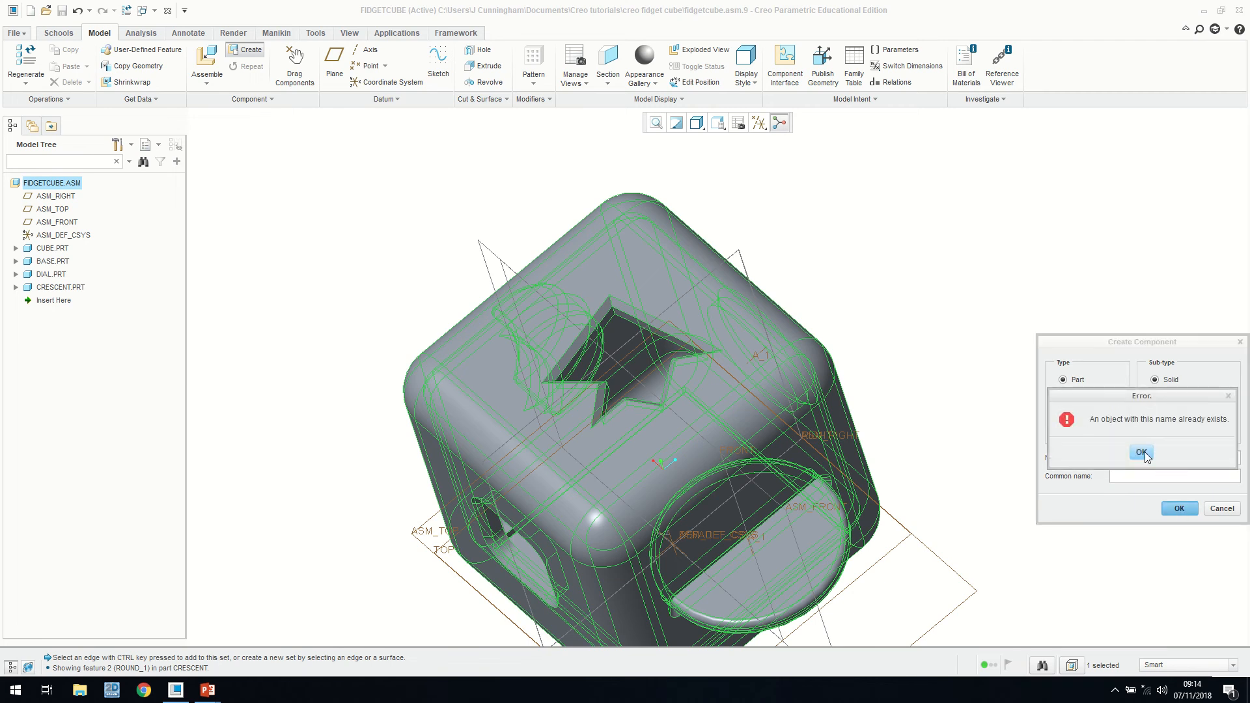
{"action": "left_click", "coordinate": [1143, 453]}
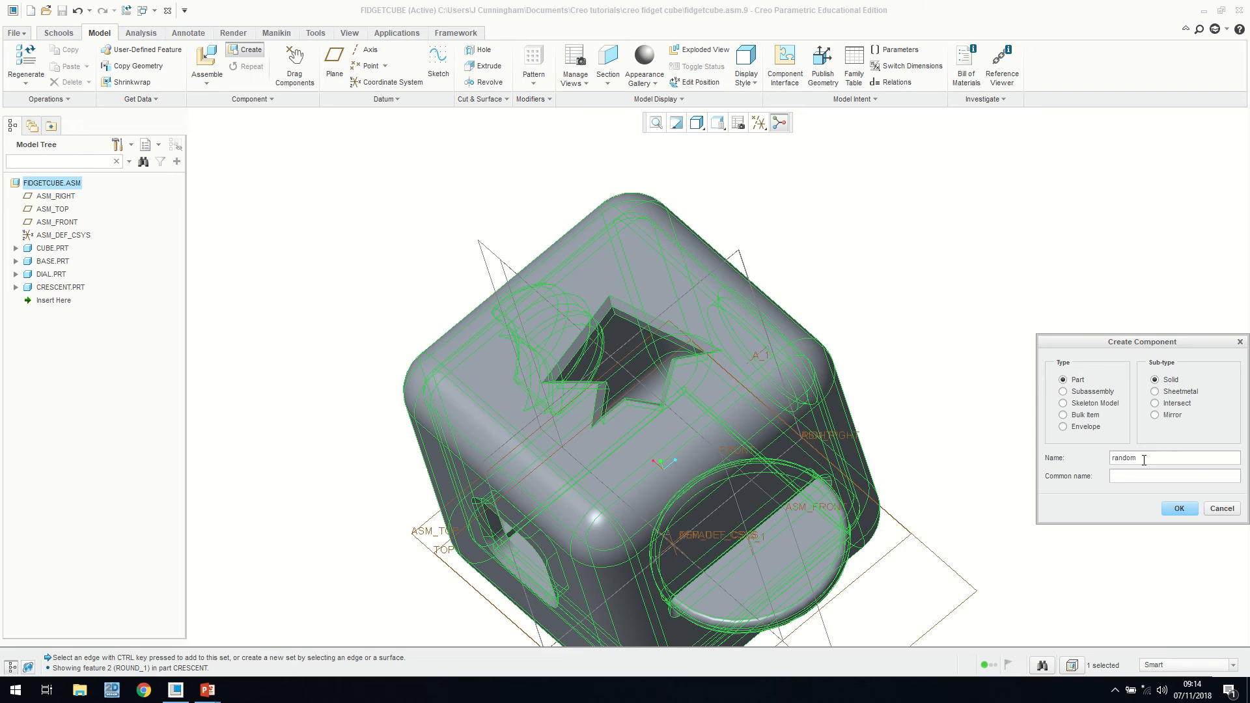
{"action": "type", "text": "1"}
{"action": "left_click", "coordinate": [1179, 509]}
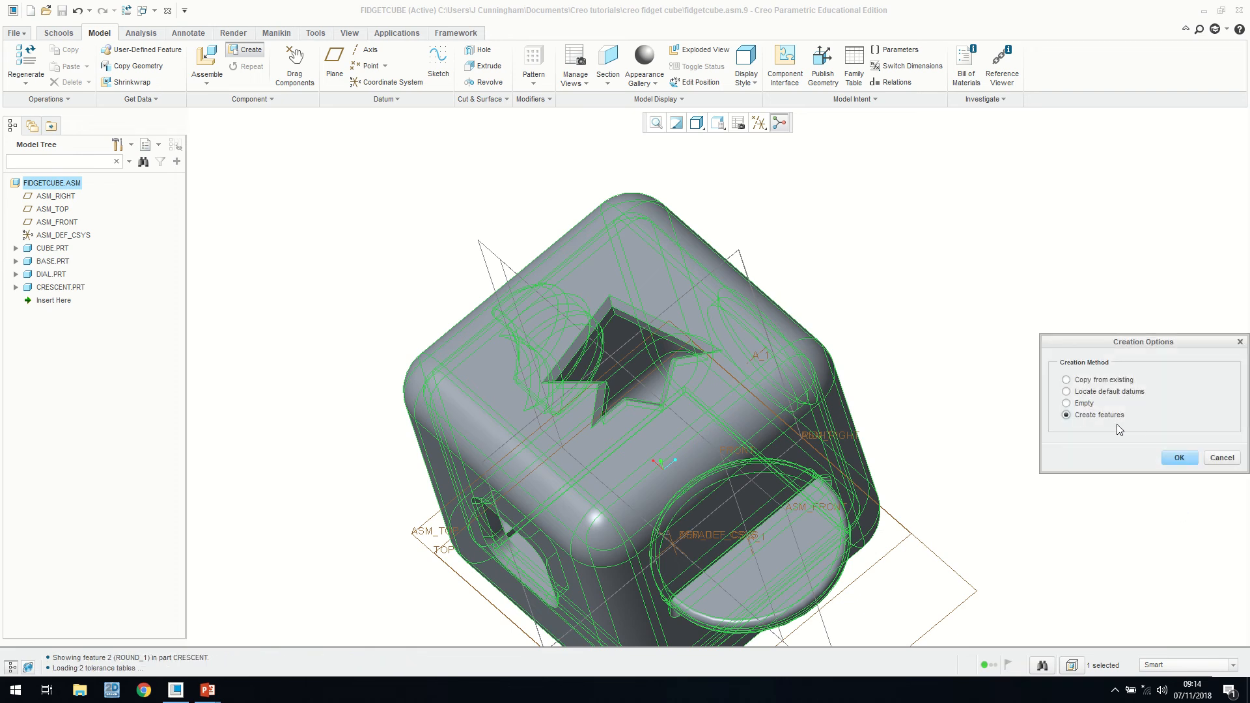
{"action": "left_click", "coordinate": [1179, 457]}
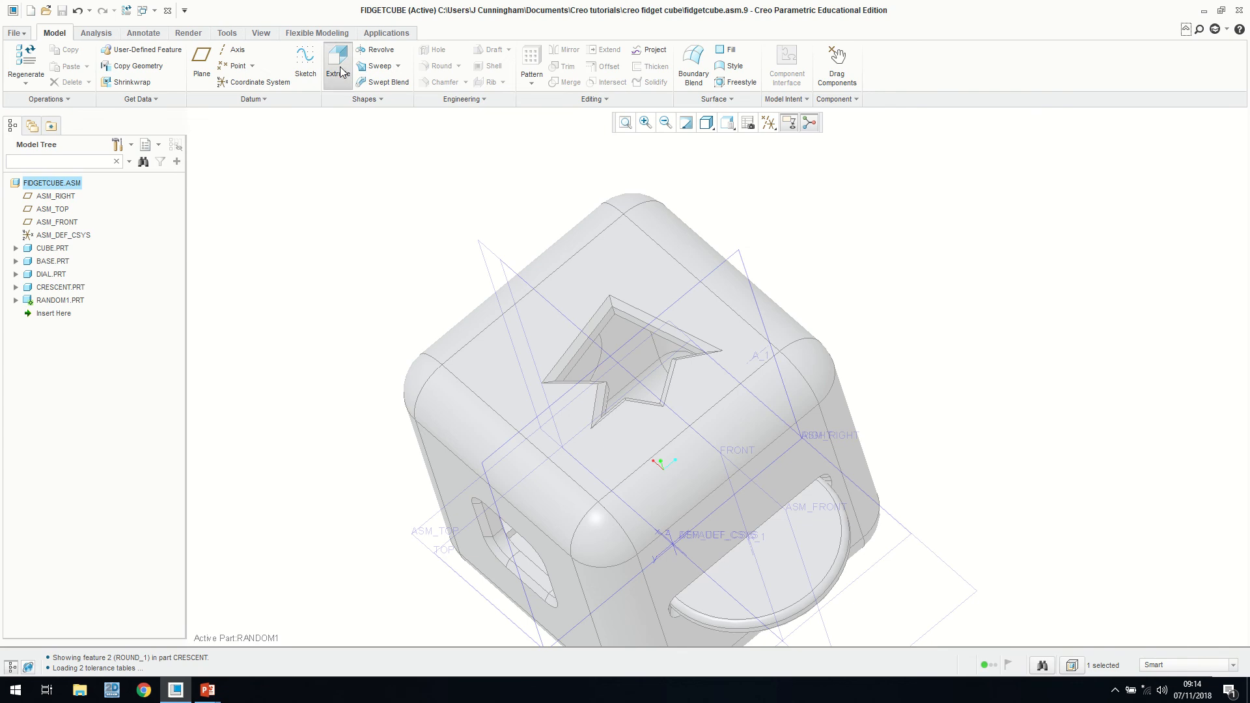
Start an Extrude sketch on the cube face with the star-shaped cutout, referencing the cube's FRONT and RIGHT planes.
{"action": "left_click", "coordinate": [340, 65]}
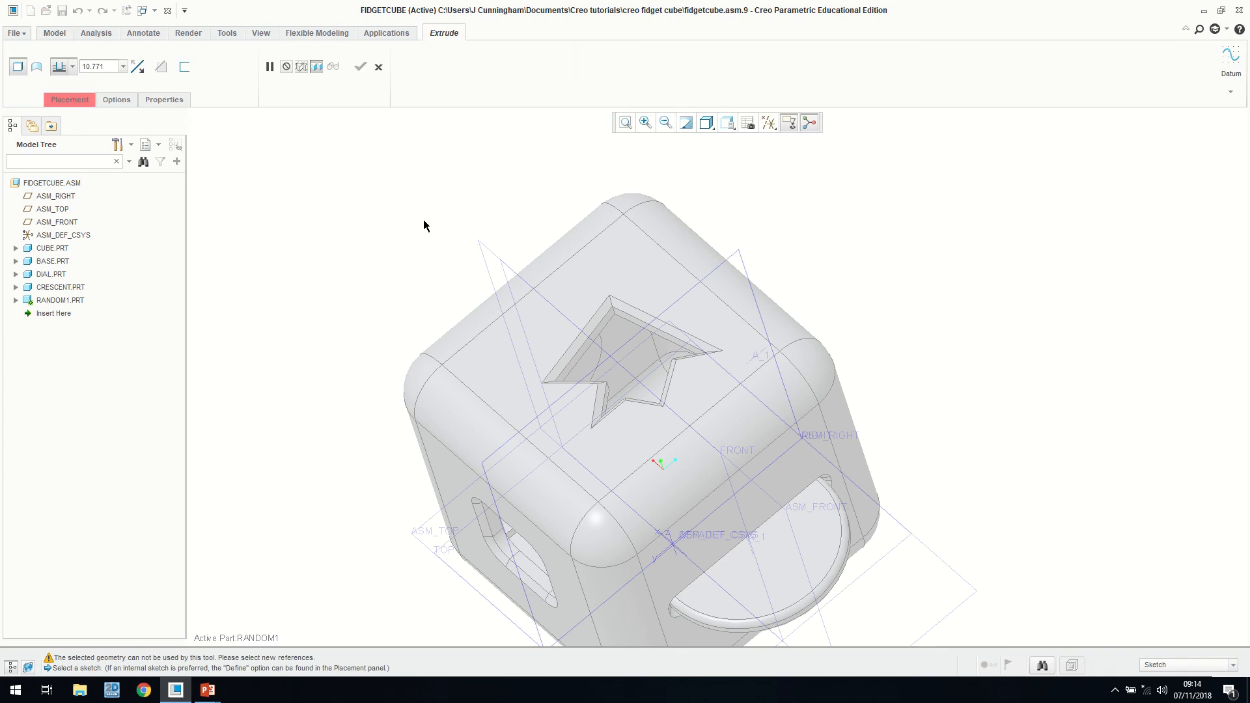
{"action": "left_click", "coordinate": [606, 280]}
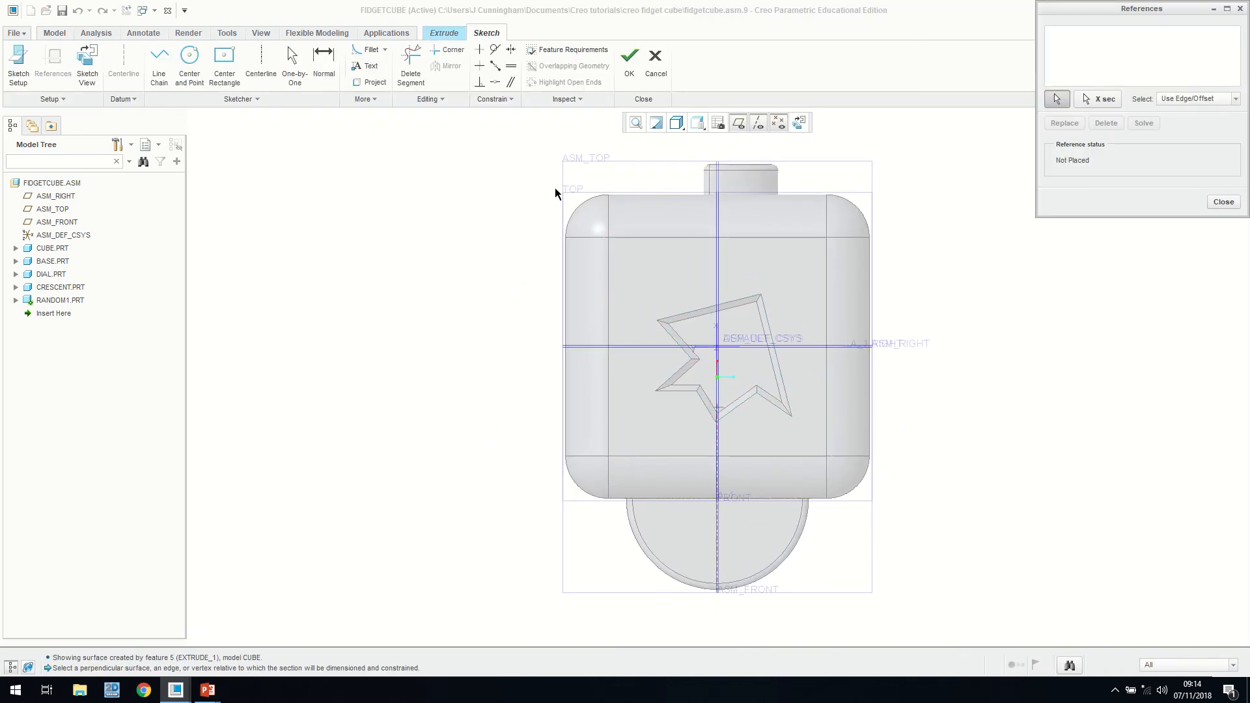
{"action": "left_click", "coordinate": [717, 263]}
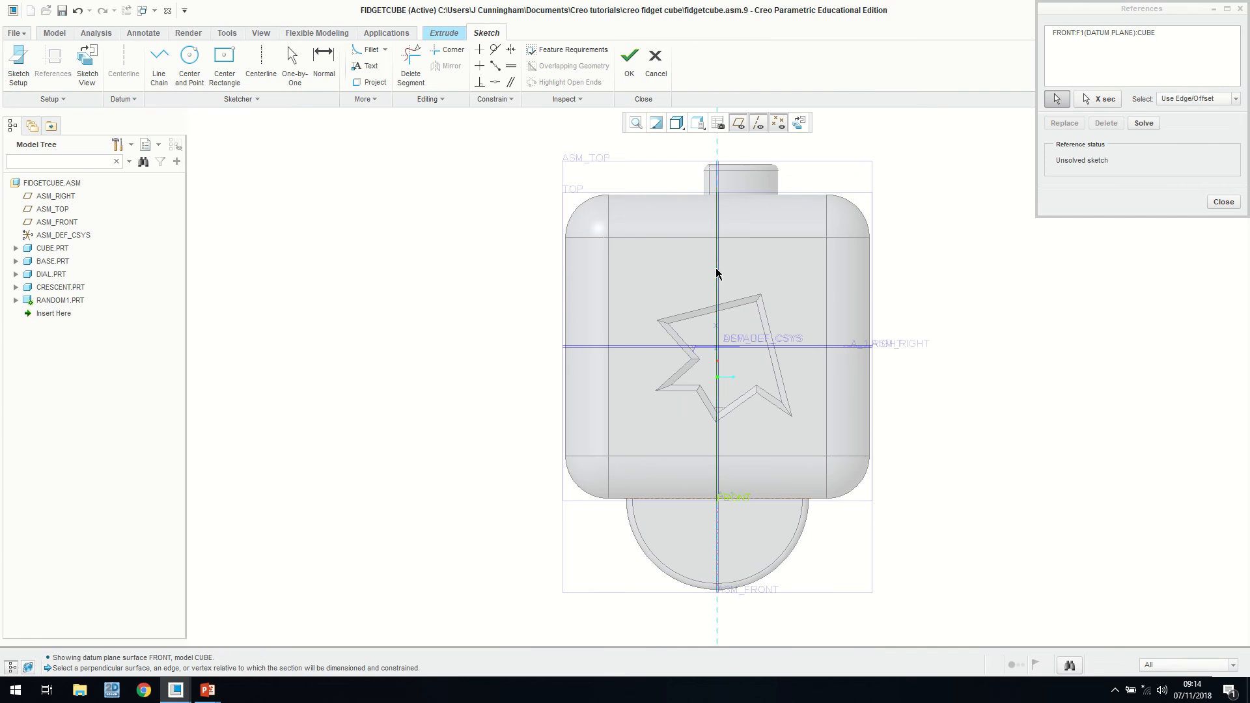
{"action": "left_click", "coordinate": [791, 347]}
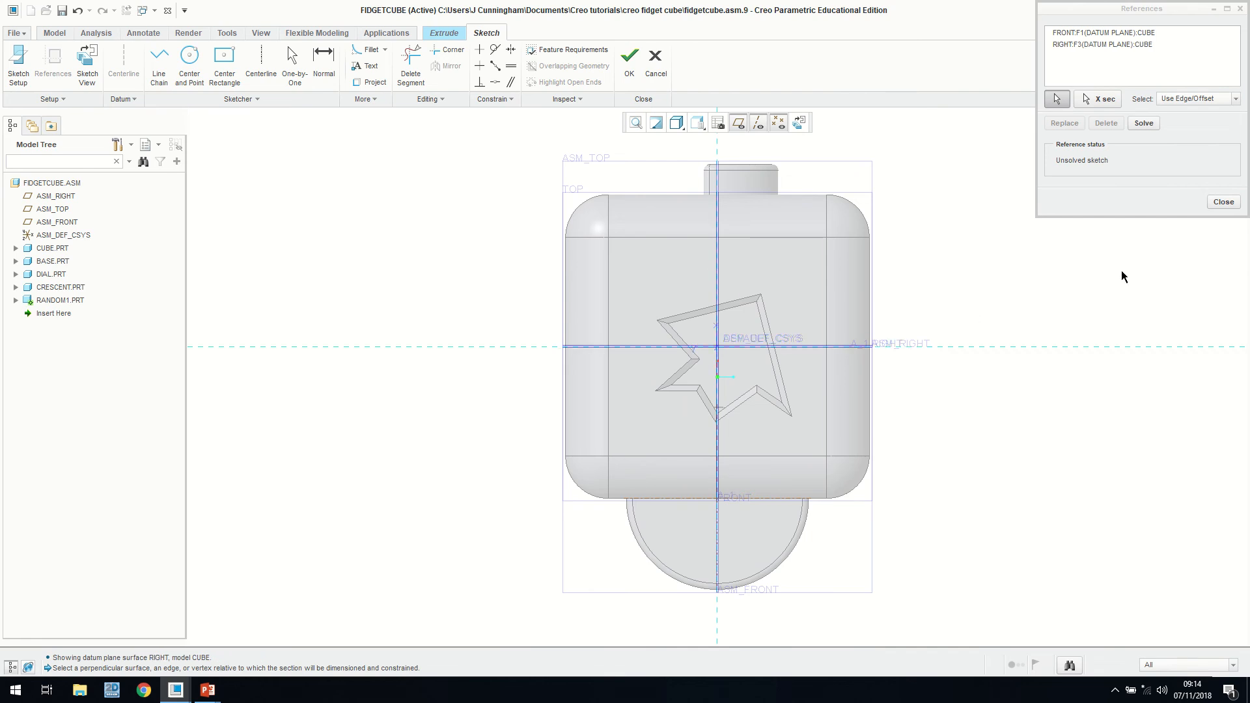
{"action": "left_click", "coordinate": [1225, 202]}
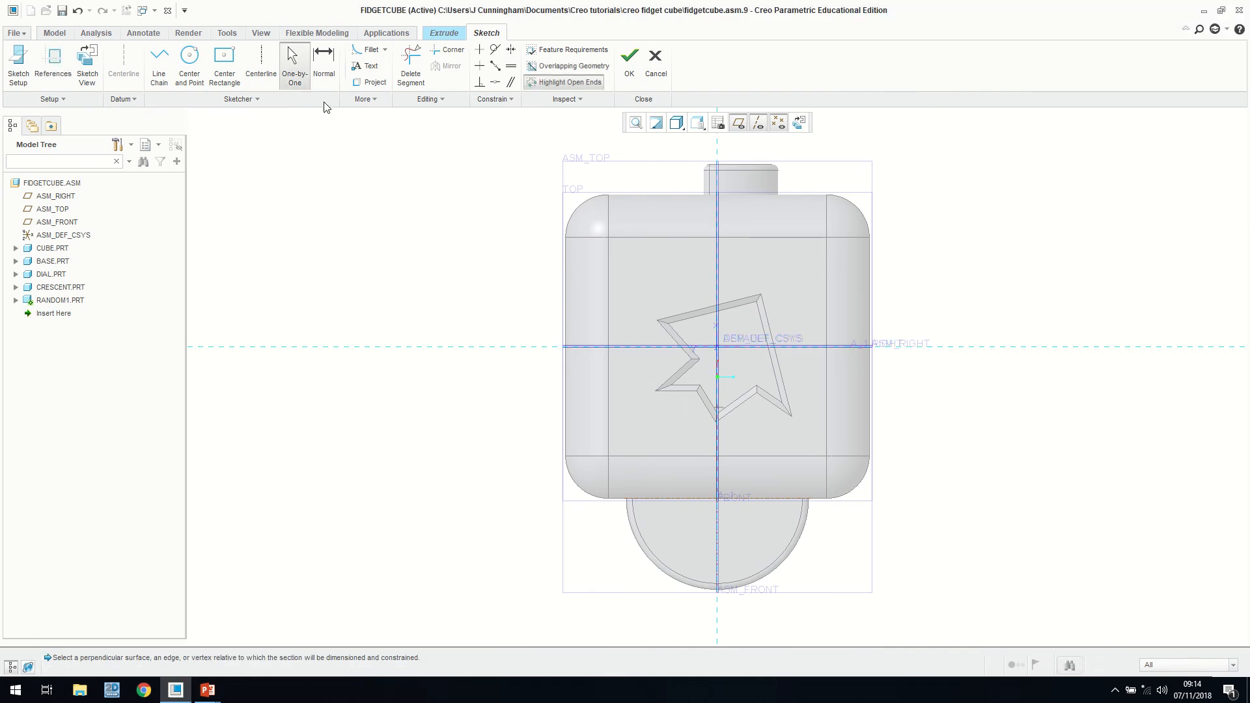
Project the edges of the star-shaped cutout into the sketch and try to finish the sketch.
{"action": "left_click", "coordinate": [369, 82]}
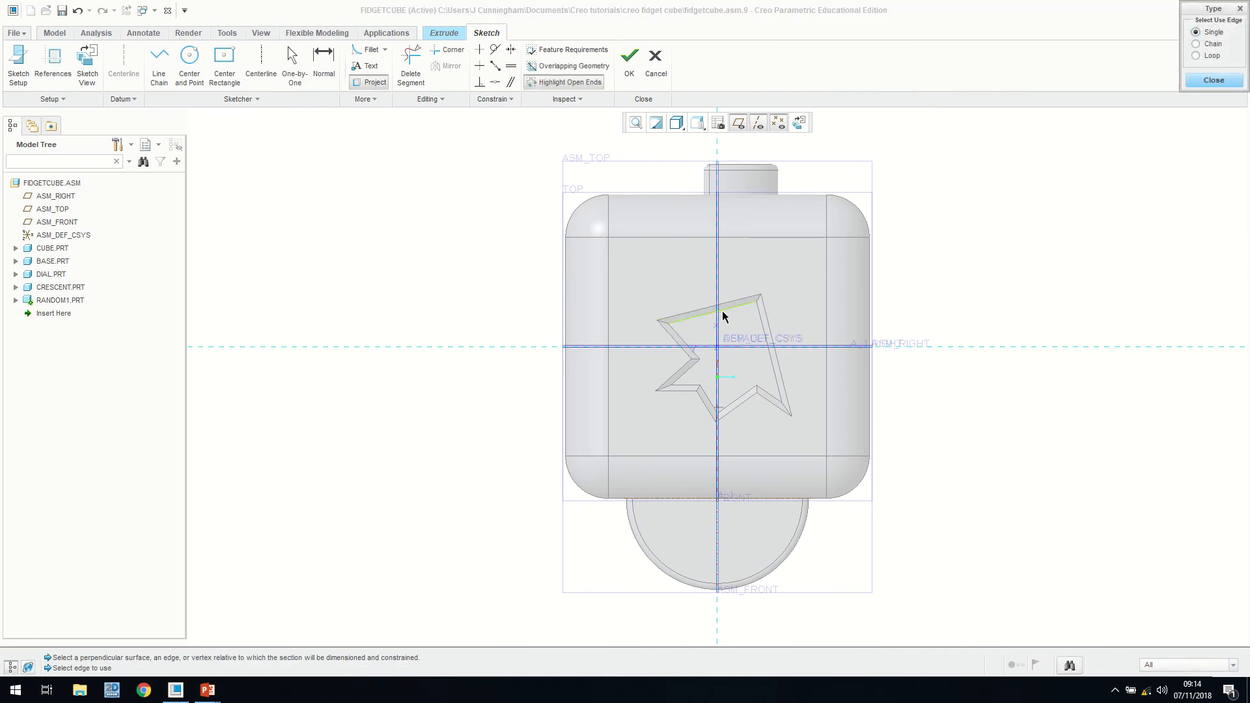
{"action": "left_click", "coordinate": [725, 316]}
{"action": "left_click", "coordinate": [762, 324]}
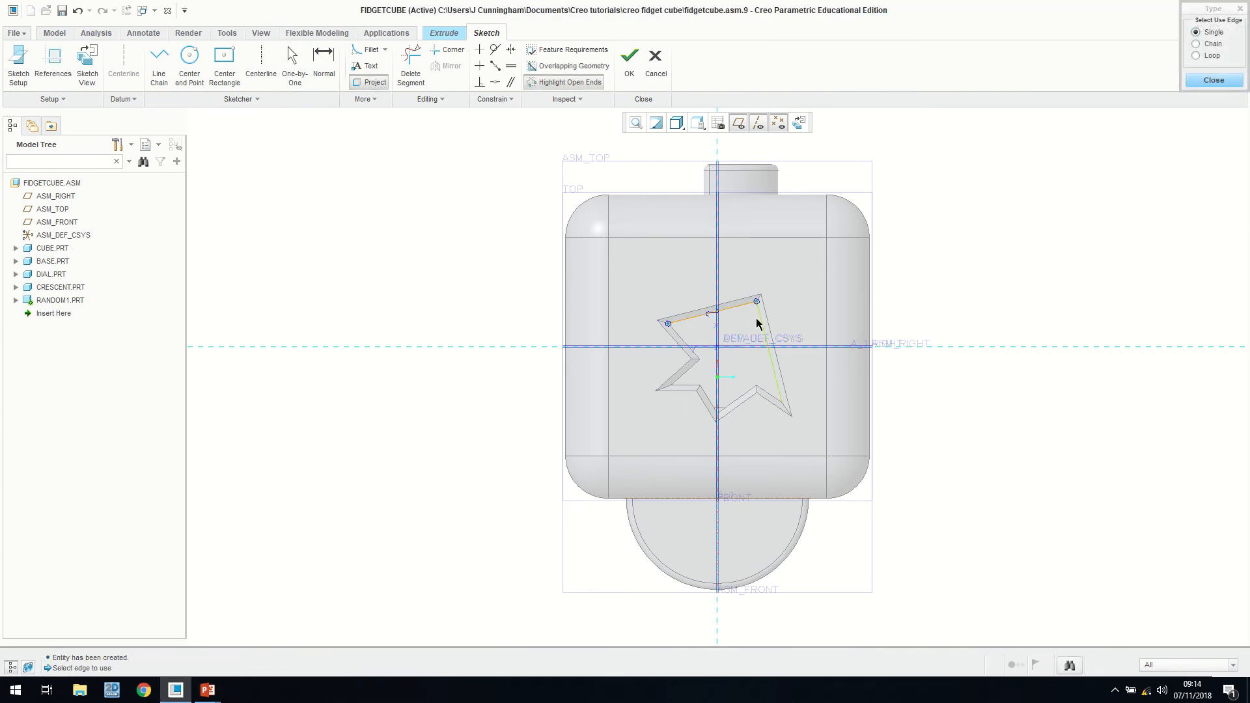
{"action": "left_click", "coordinate": [767, 398]}
{"action": "left_click", "coordinate": [739, 398]}
{"action": "left_click", "coordinate": [713, 404]}
{"action": "left_click", "coordinate": [694, 388]}
{"action": "left_click", "coordinate": [684, 375]}
{"action": "middle_click", "coordinate": [651, 287]}
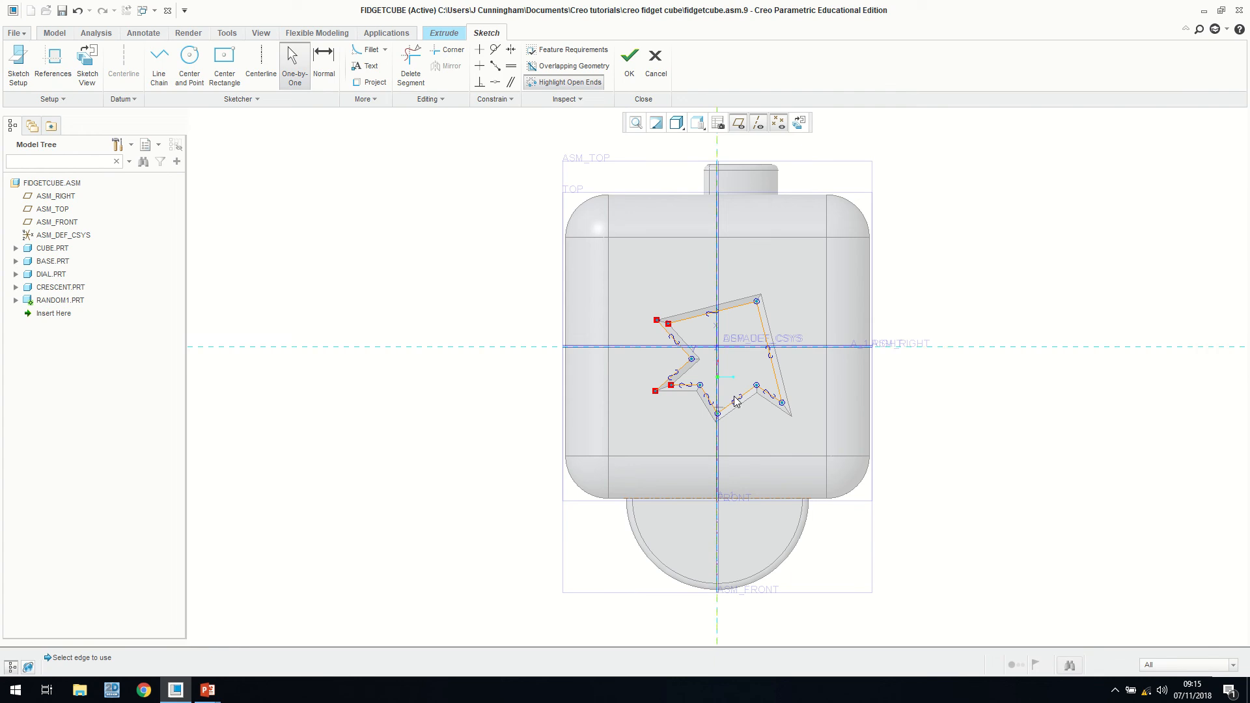
{"action": "left_click", "coordinate": [629, 60]}
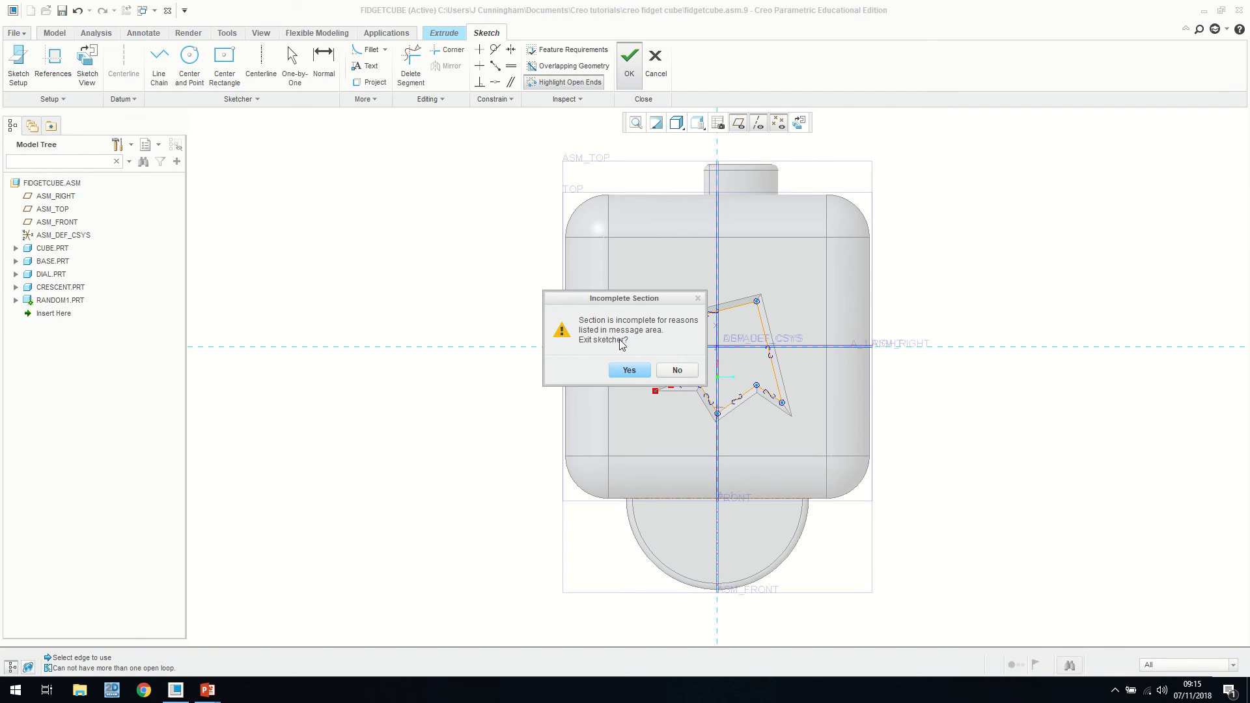
{"action": "left_click", "coordinate": [677, 372]}
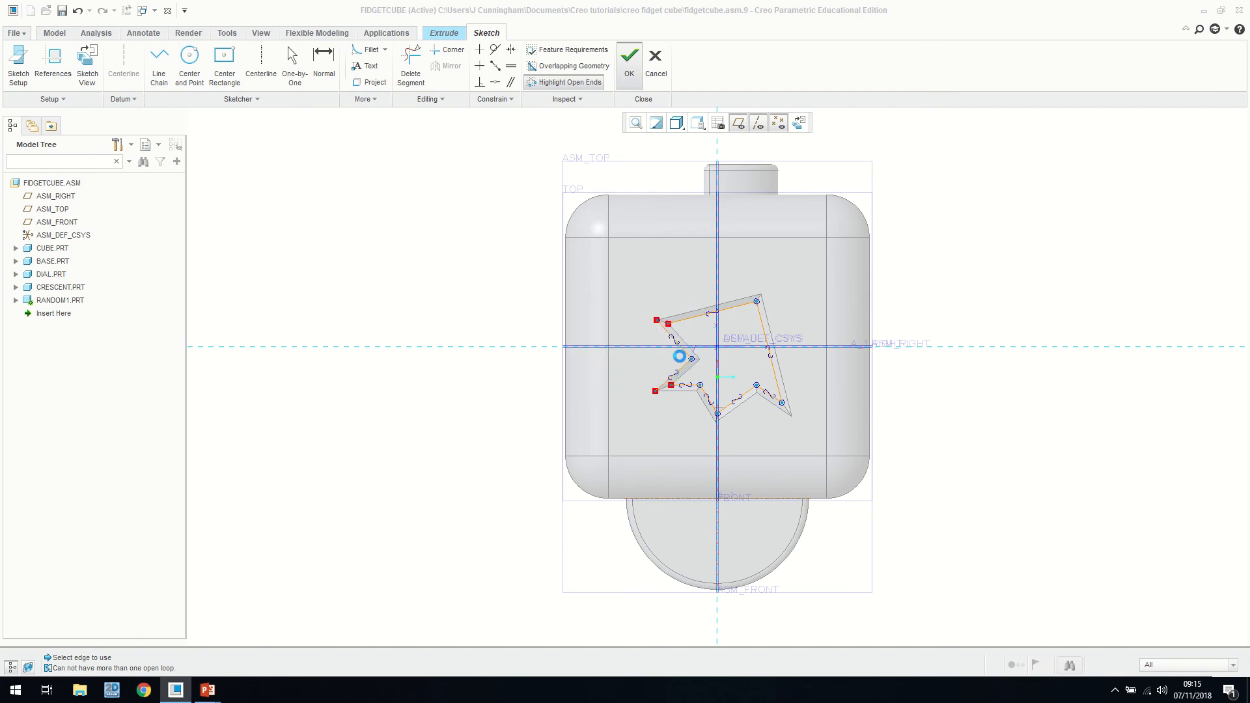
Delete the two projected lines that do not meet the rest of the profile at the star's notch.
{"action": "scroll", "coordinate": [678, 357], "scroll_direction": "down", "scroll_amount": 1}
{"action": "scroll", "coordinate": [678, 357], "scroll_direction": "down", "scroll_amount": 1}
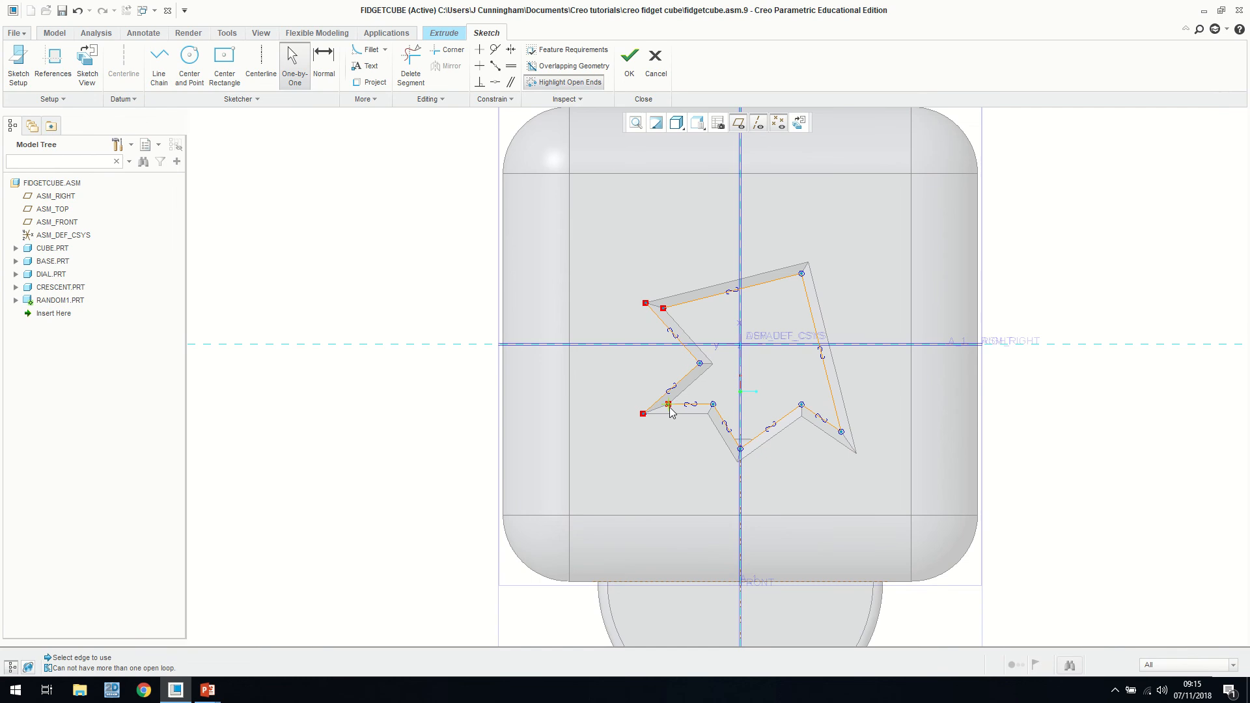
{"action": "scroll", "coordinate": [665, 361], "scroll_direction": "down", "scroll_amount": 2}
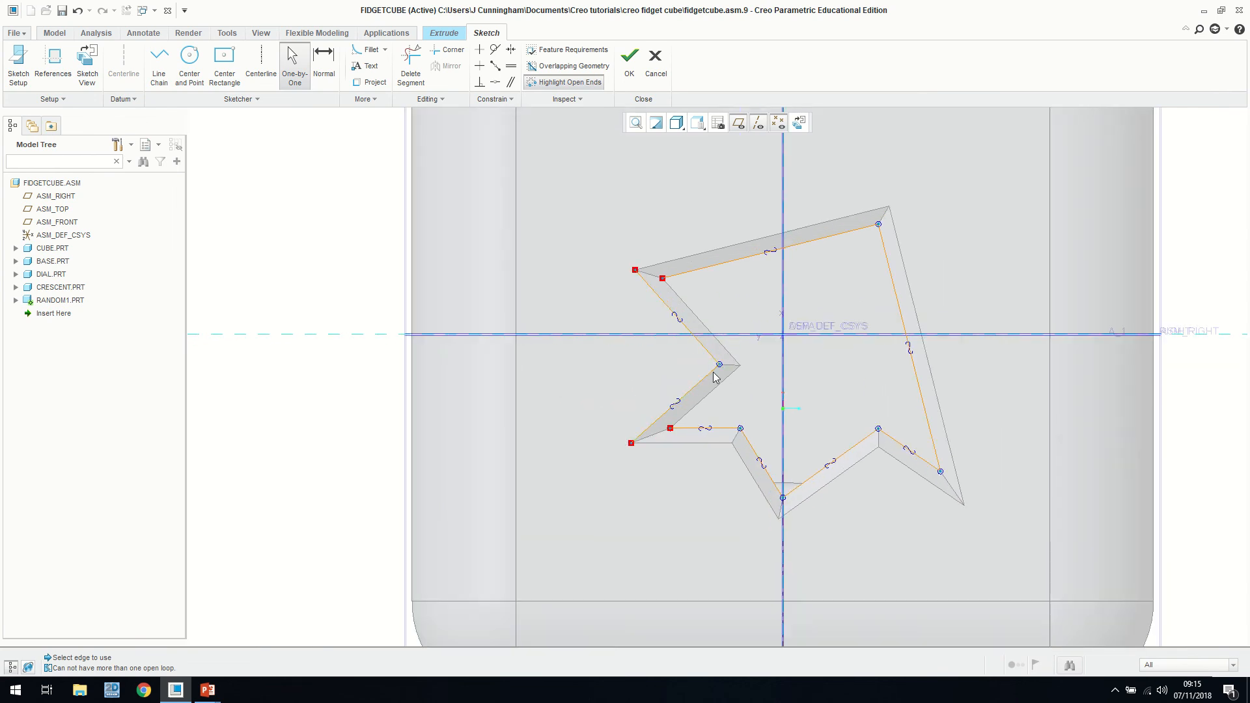
{"action": "scroll", "coordinate": [719, 363], "scroll_direction": "down", "scroll_amount": 1}
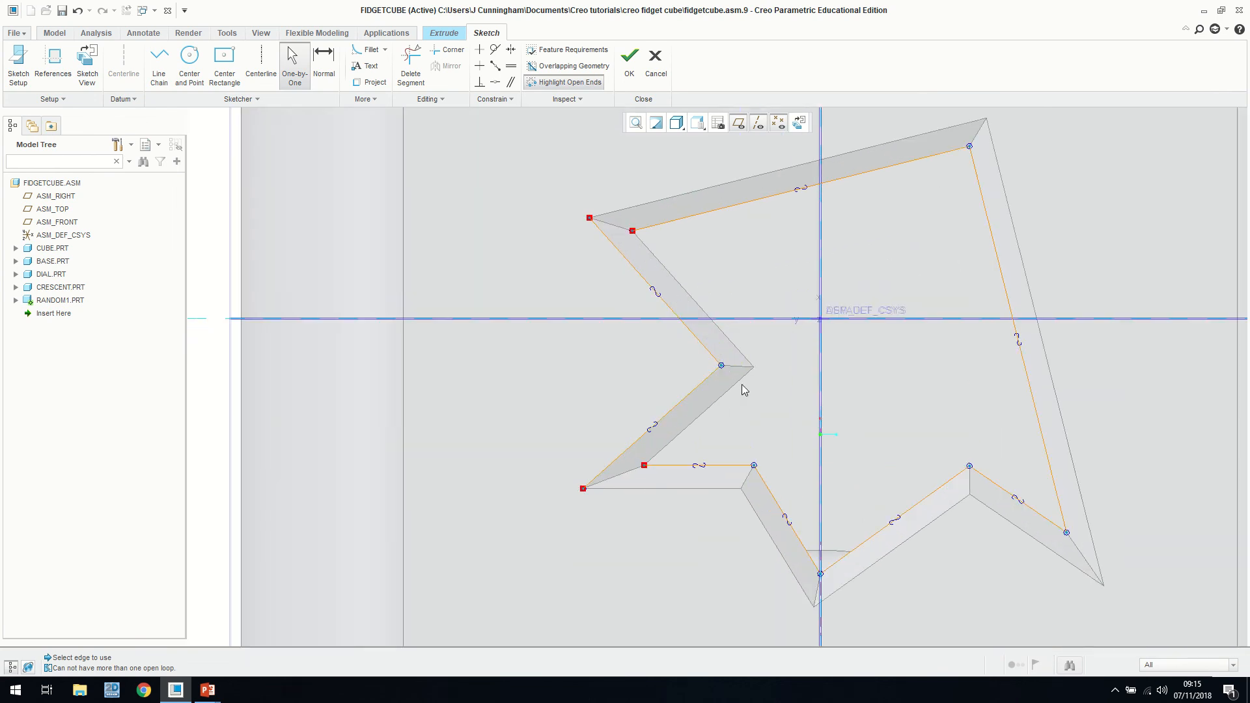
{"action": "left_click", "coordinate": [677, 407]}
{"action": "key", "text": "Delete"}
{"action": "left_click", "coordinate": [649, 287]}
{"action": "key", "text": "Delete"}
Project the two inner edges of the star's notch to close the profile and finish the sketch.
{"action": "left_click", "coordinate": [376, 82]}
{"action": "left_click", "coordinate": [662, 262]}
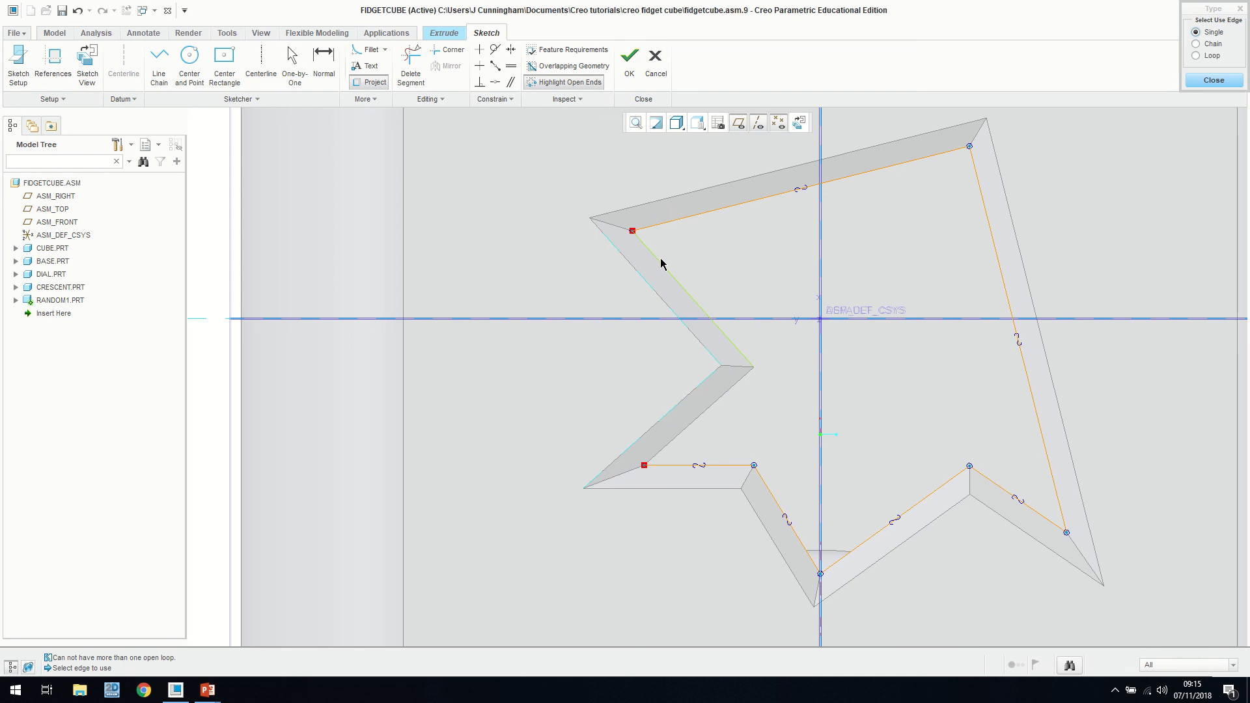
{"action": "left_click", "coordinate": [723, 411]}
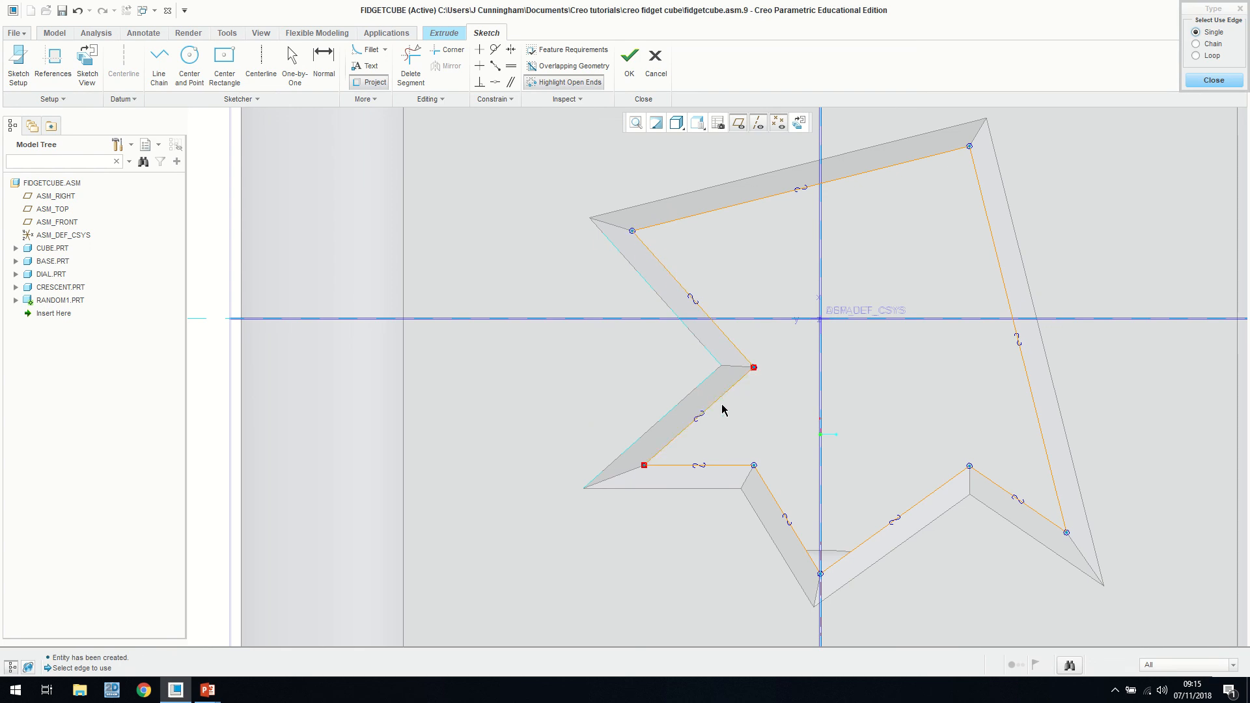
{"action": "middle_click", "coordinate": [771, 412]}
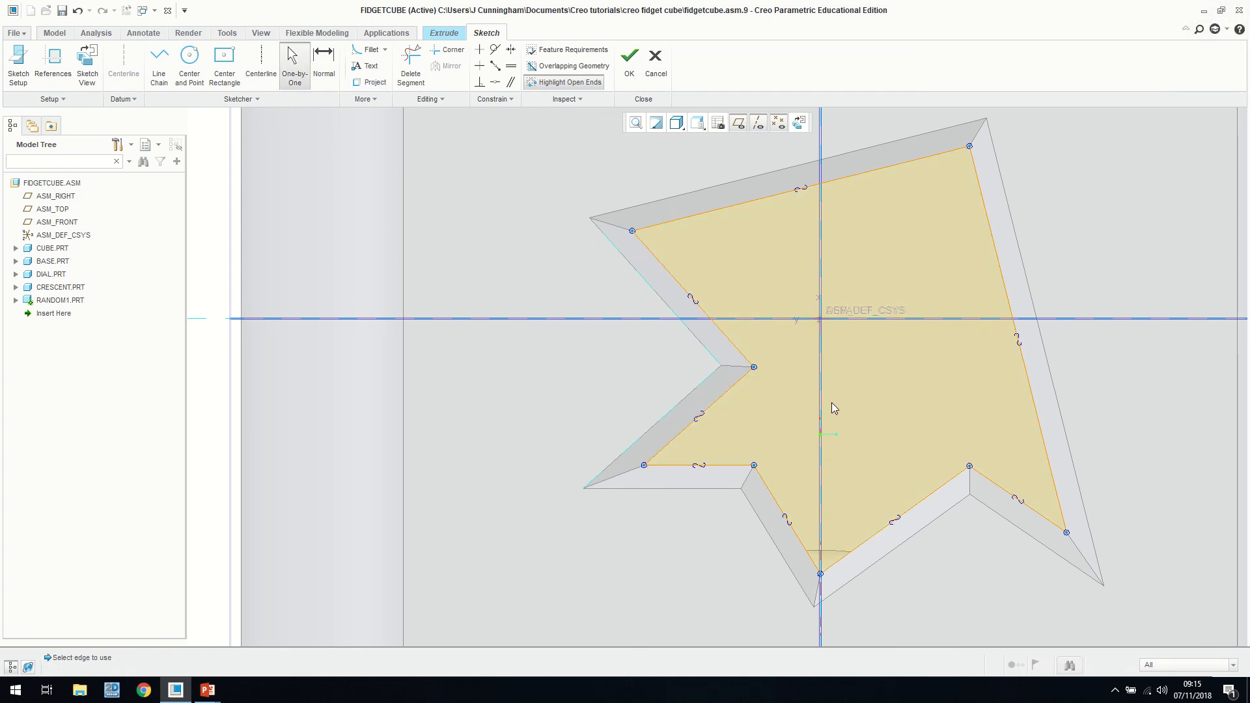
{"action": "scroll", "coordinate": [831, 403], "scroll_direction": "down", "scroll_amount": 5}
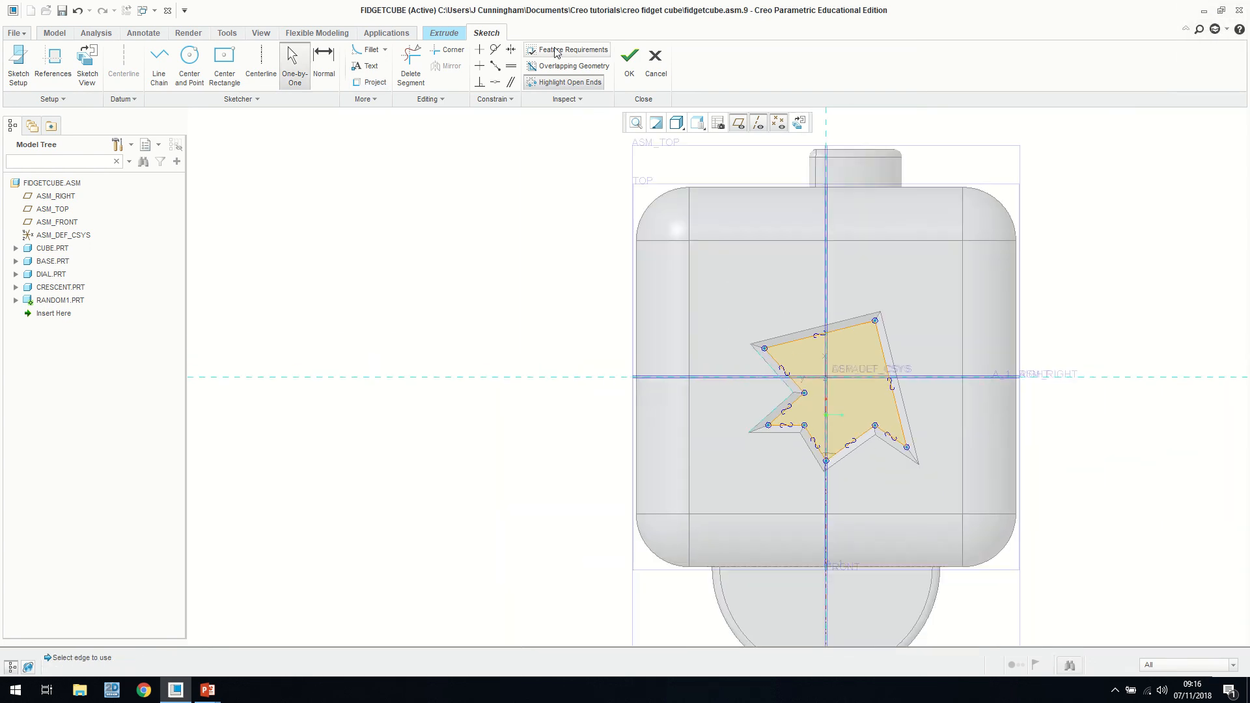
{"action": "left_click", "coordinate": [629, 57]}
Make the star extrusion symmetric about the sketch plane with a total depth of 10.
{"action": "middle_click_drag", "start_coordinate": [677, 365], "coordinate": [683, 333]}
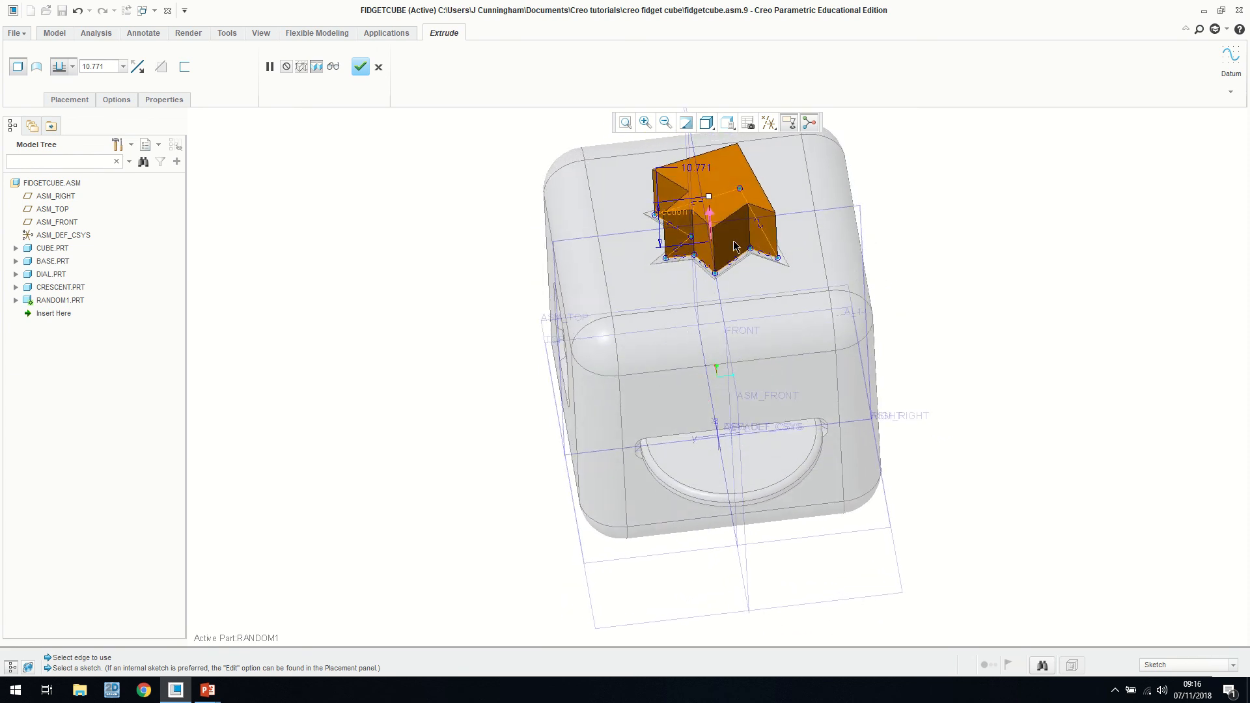
{"action": "scroll", "coordinate": [738, 229], "scroll_direction": "up", "scroll_amount": 2}
{"action": "scroll", "coordinate": [763, 135], "scroll_direction": "down", "scroll_amount": 3}
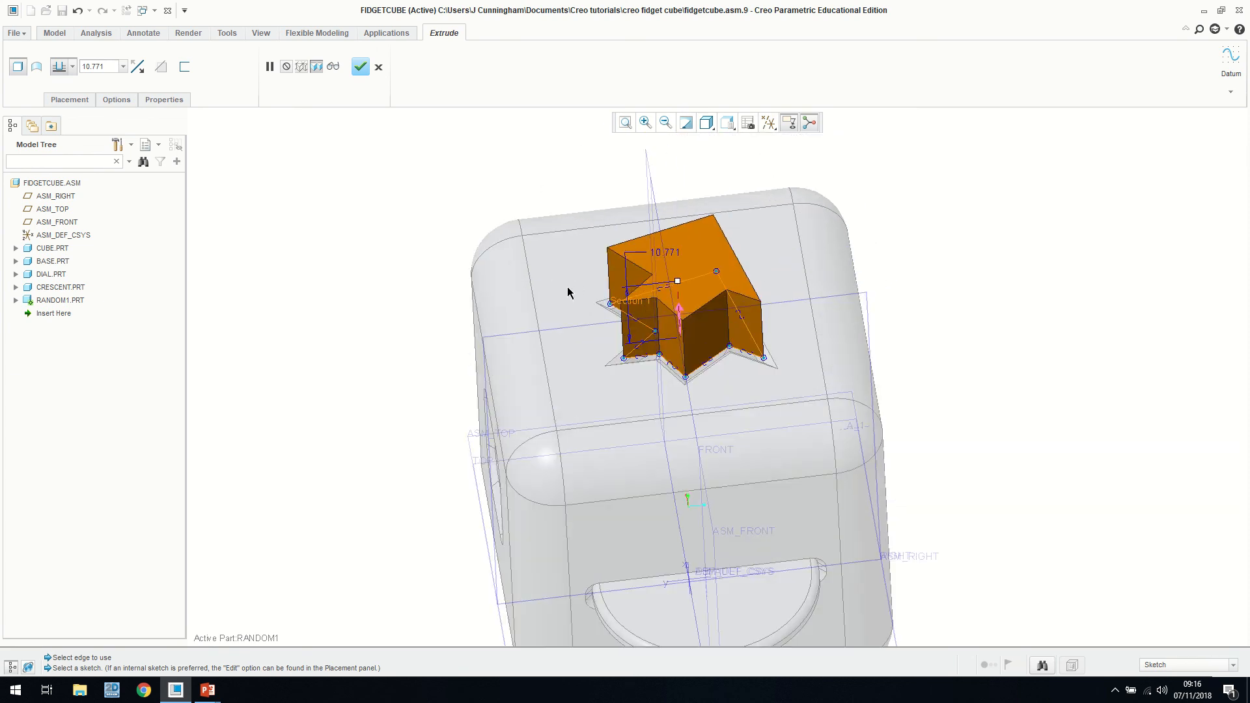
{"action": "left_click", "coordinate": [73, 67]}
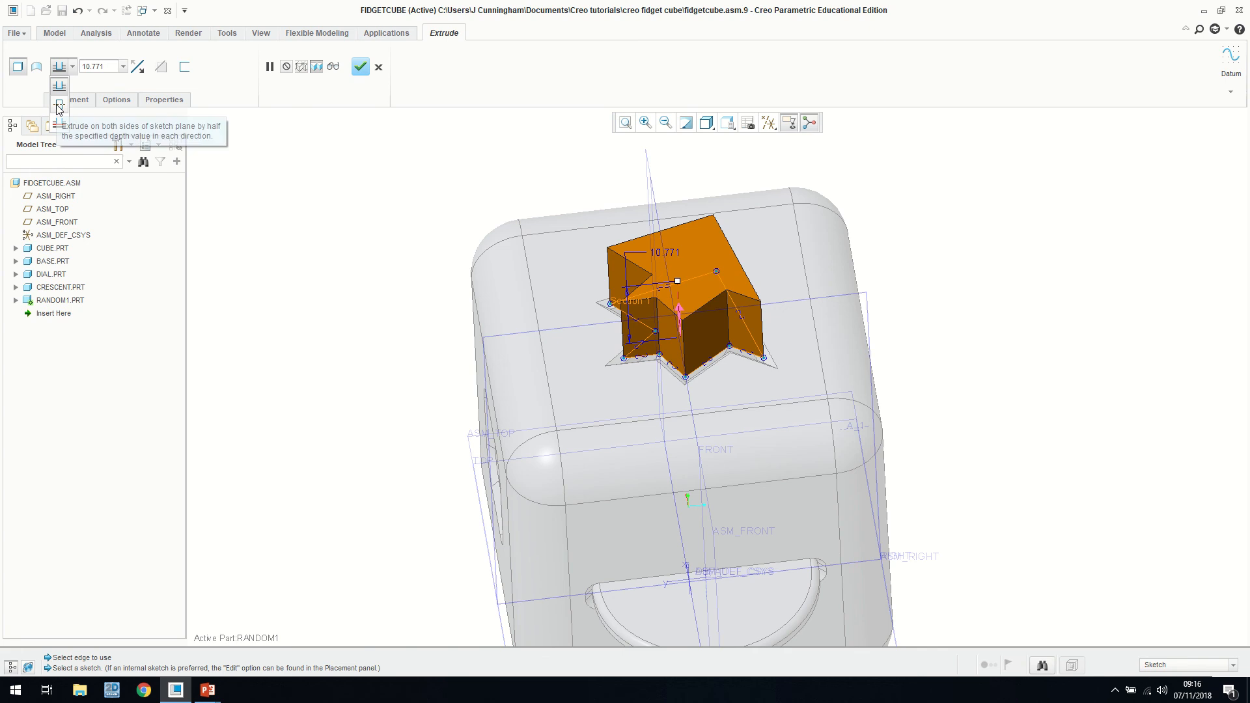
{"action": "left_click", "coordinate": [59, 108]}
{"action": "double_click", "coordinate": [108, 68]}
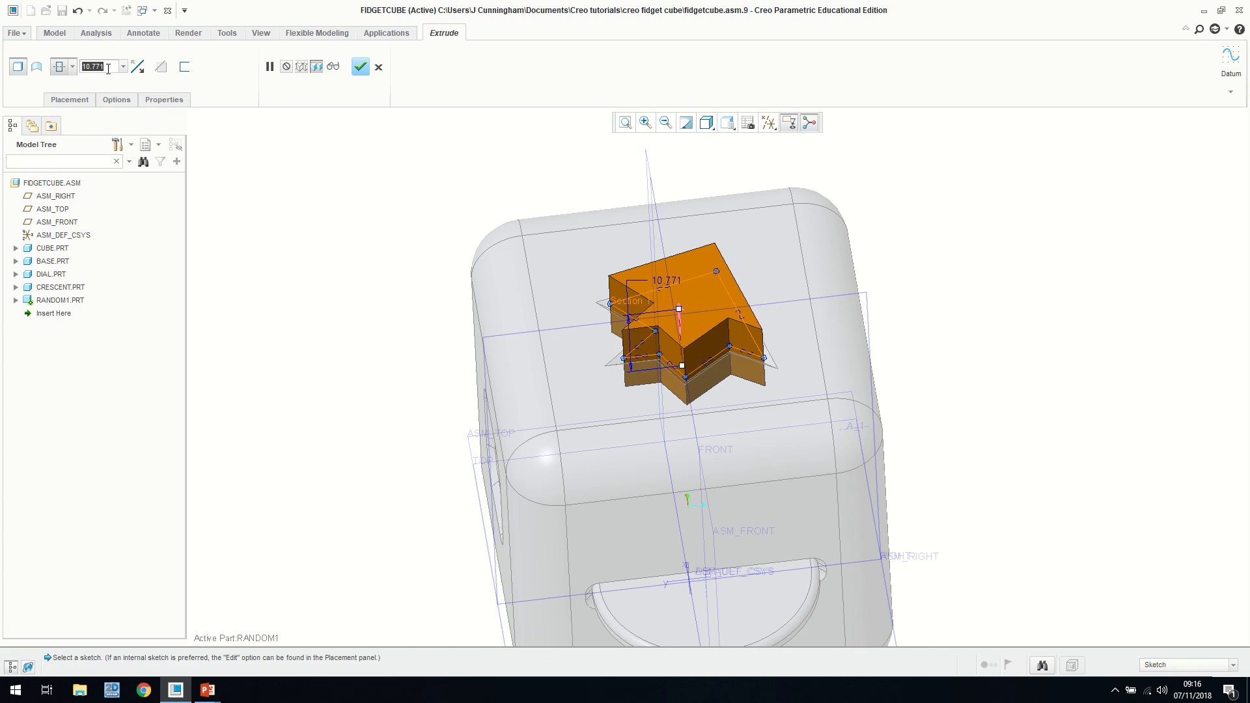
{"action": "type", "text": "1"}
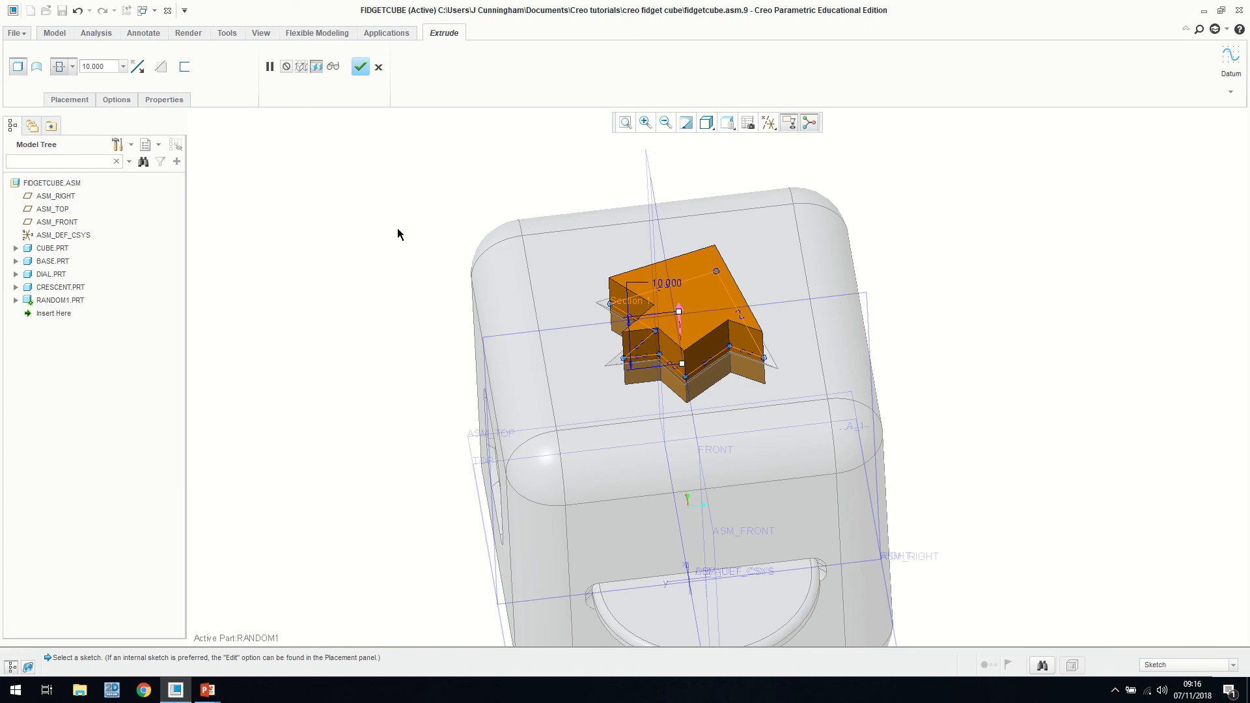
Complete the star extrusion, then start a 1.000 radius round on its outer-face edges and the vertical edges at its points.
{"action": "left_click", "coordinate": [360, 67]}
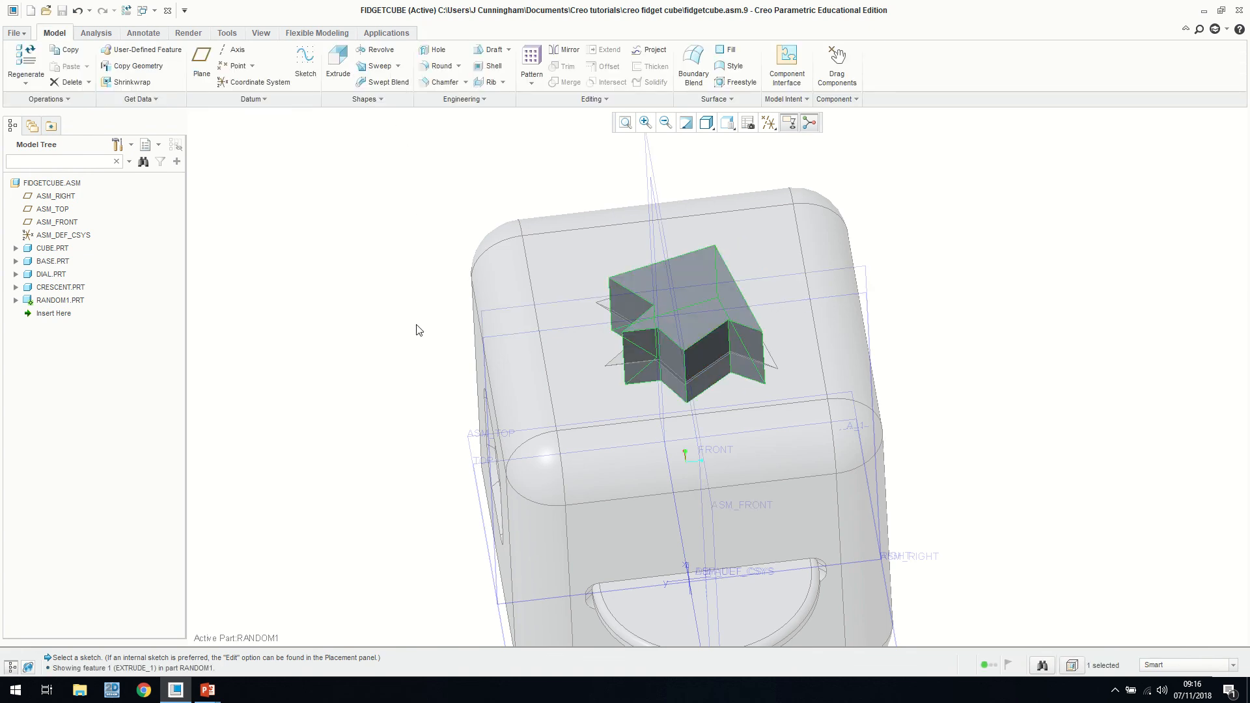
{"action": "left_click", "coordinate": [441, 66]}
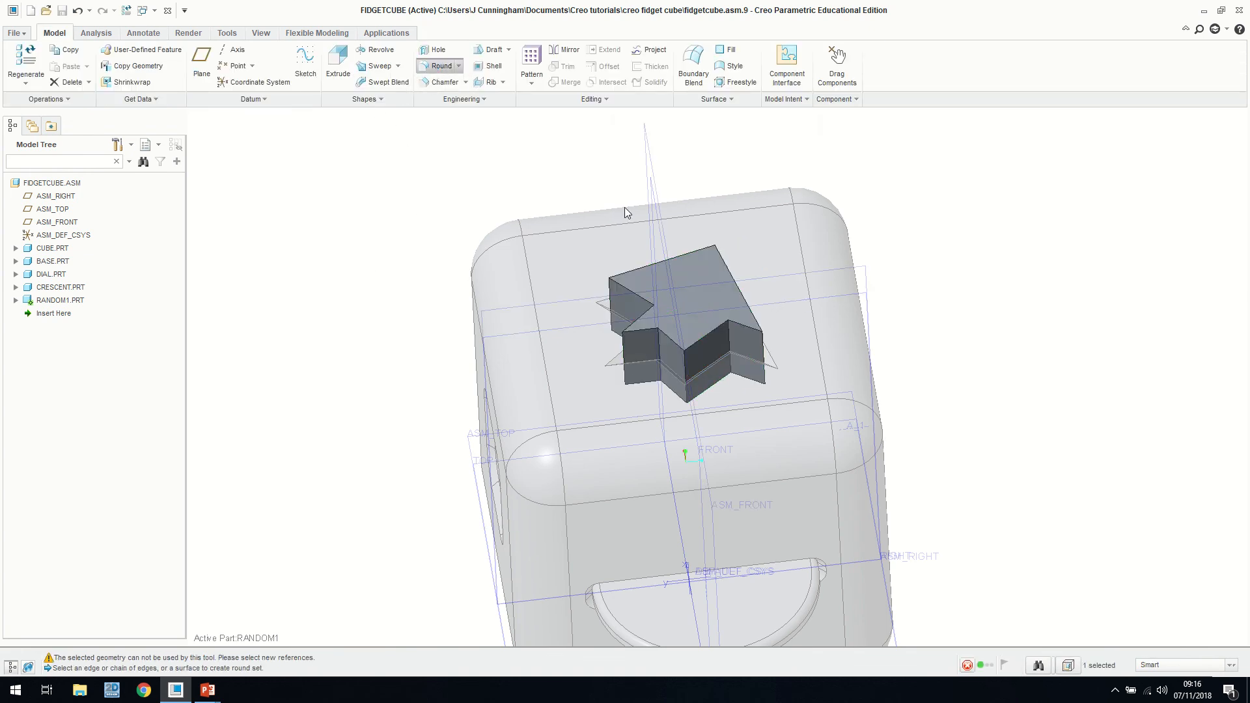
{"action": "left_click", "coordinate": [645, 274]}
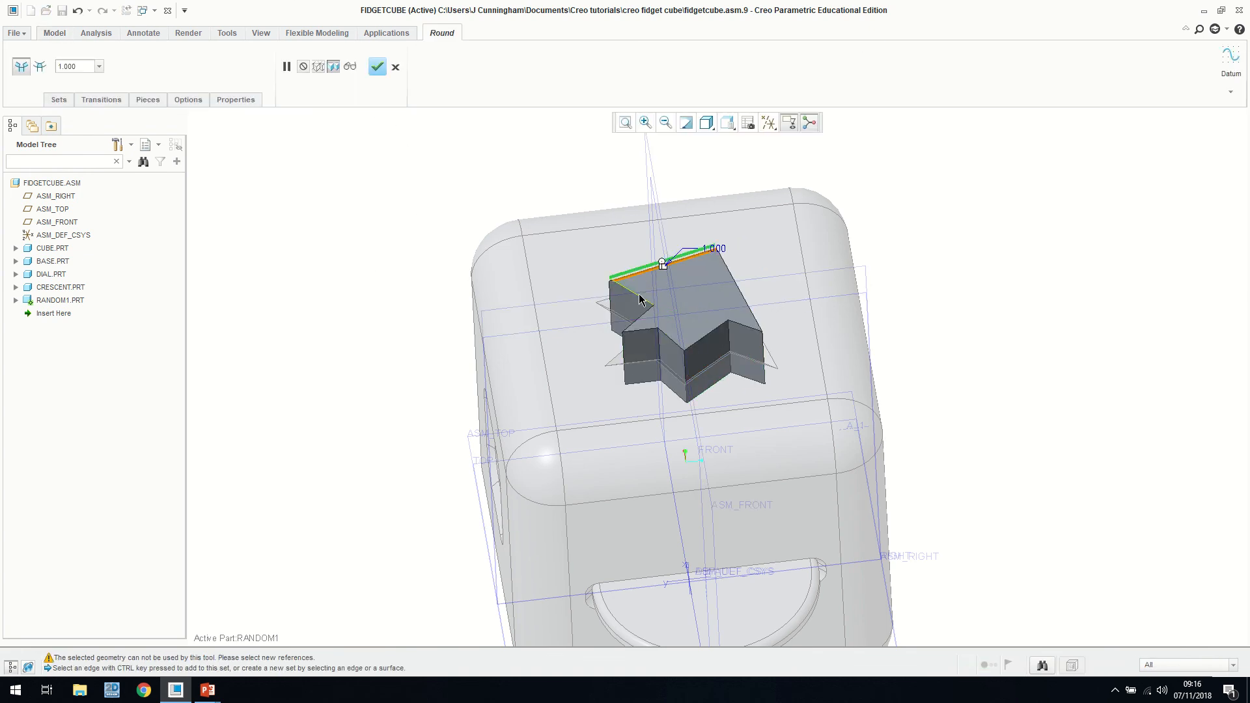
{"action": "left_click", "coordinate": [642, 323], "text": "ctrl"}
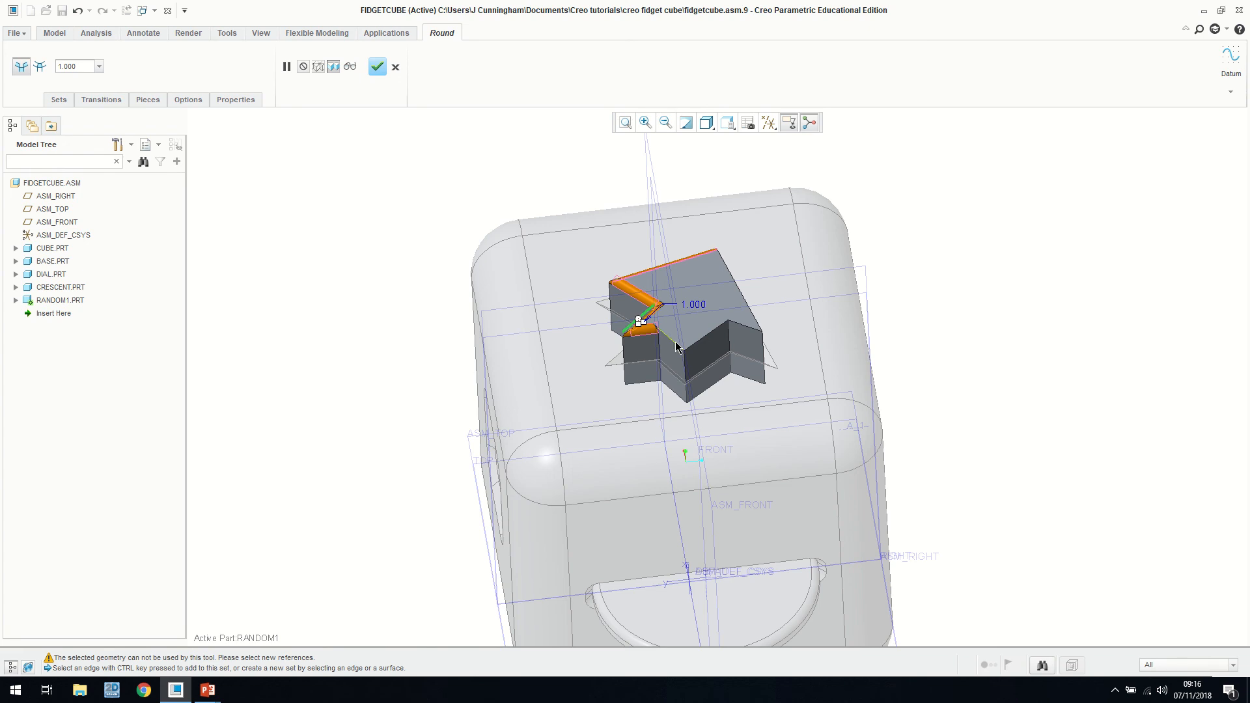
{"action": "left_click", "coordinate": [704, 339], "text": "ctrl"}
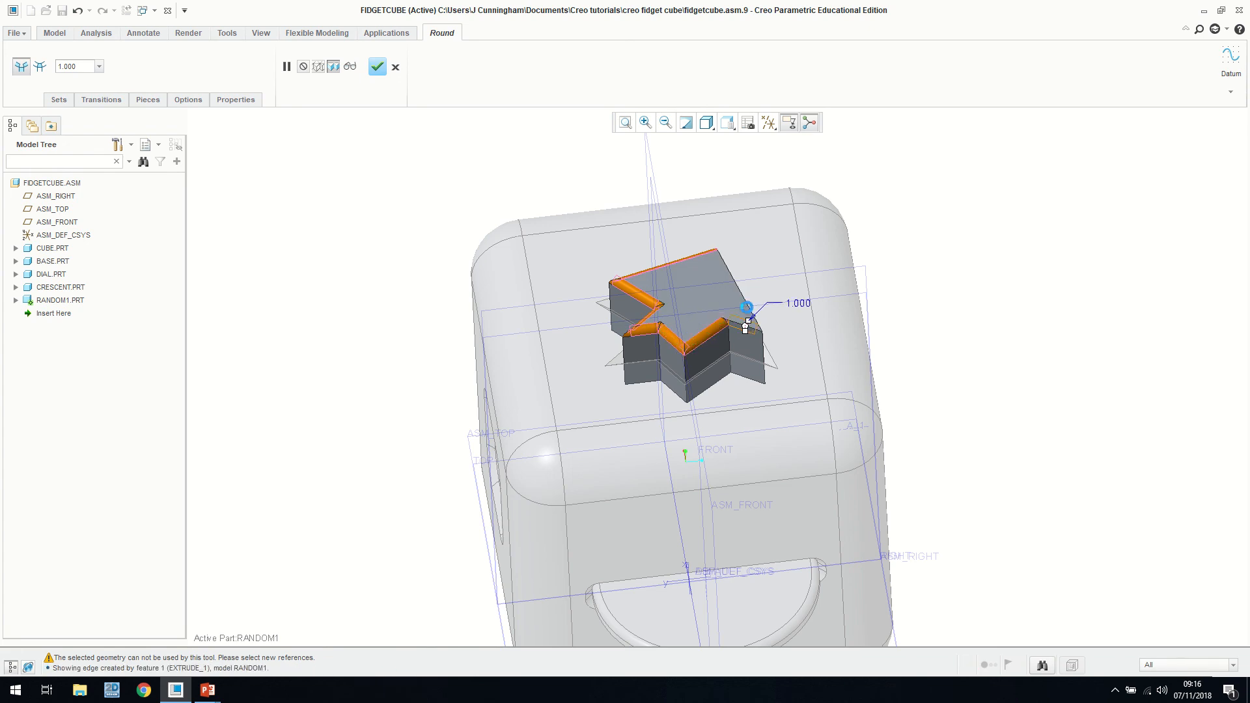
{"action": "left_click", "coordinate": [749, 326], "text": "ctrl"}
{"action": "left_click", "coordinate": [743, 297], "text": "ctrl"}
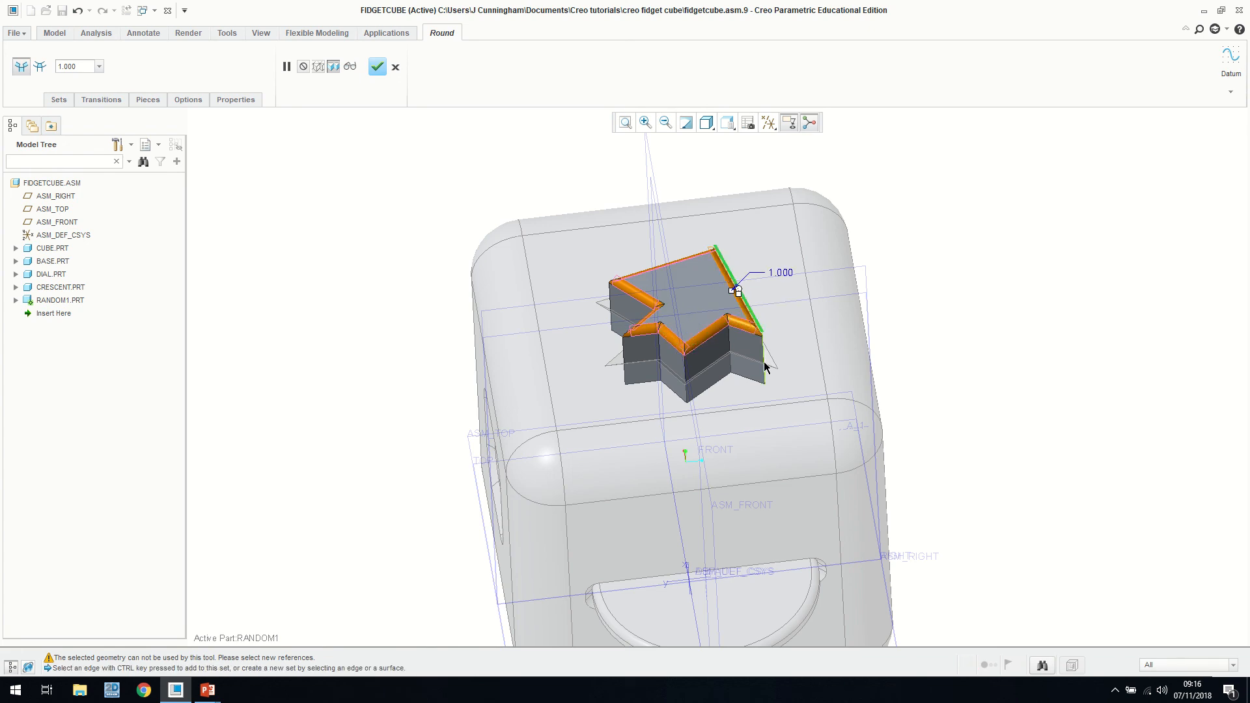
{"action": "left_click", "coordinate": [764, 363], "text": "ctrl"}
{"action": "left_click", "coordinate": [685, 376], "text": "ctrl"}
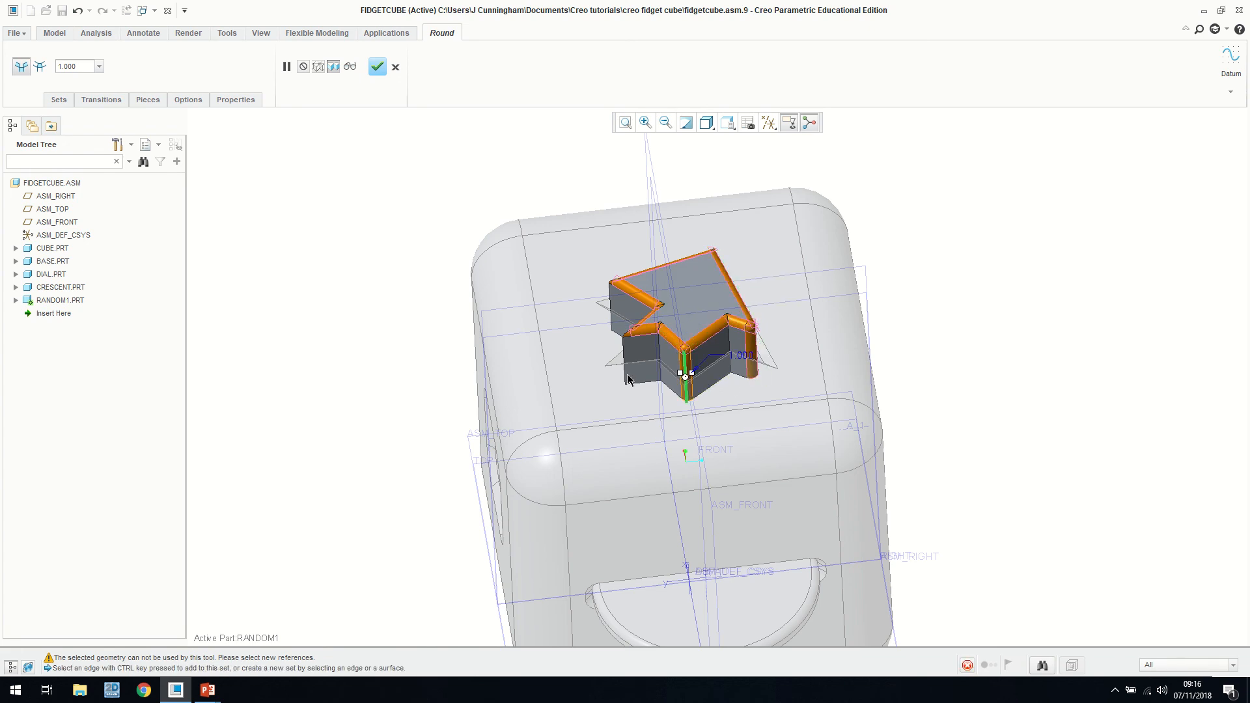
Add the edges around the star's inner face, on the cube's interior side, to the same 1.000 round set.
{"action": "middle_click_drag", "start_coordinate": [587, 341], "coordinate": [706, 342]}
{"action": "left_click", "coordinate": [680, 304], "text": "ctrl"}
{"action": "left_click", "coordinate": [707, 342], "text": "ctrl"}
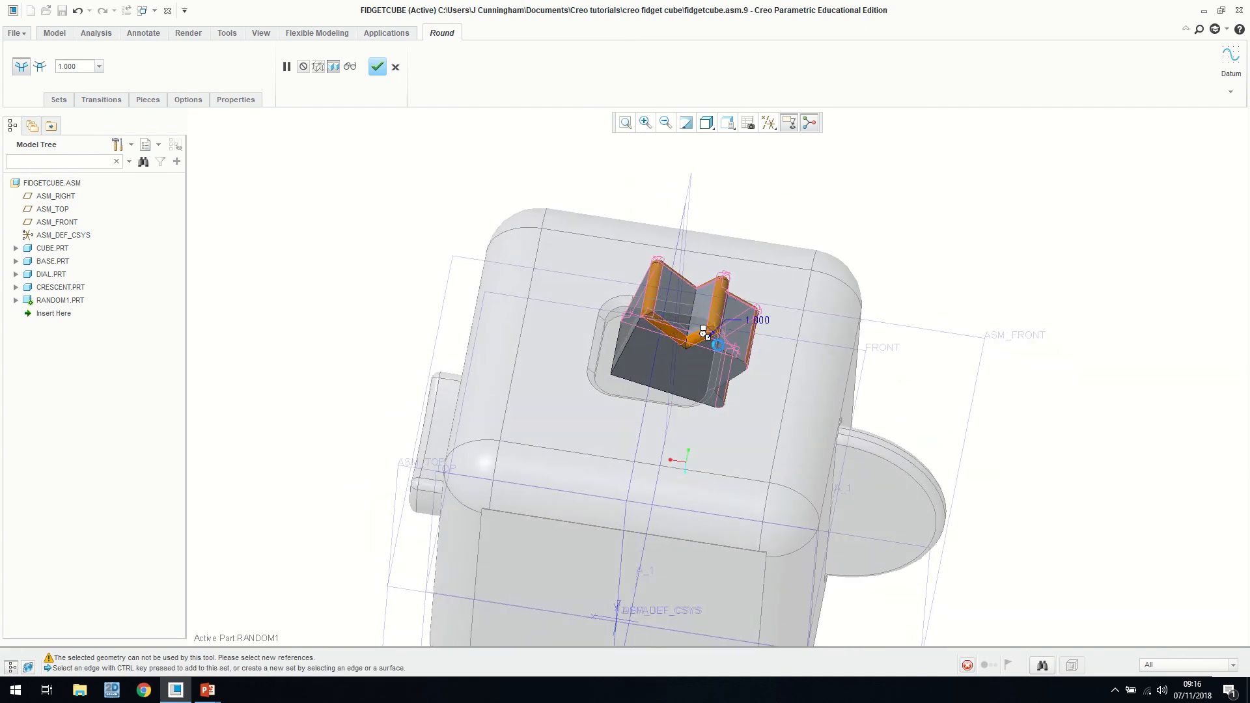
{"action": "scroll", "coordinate": [720, 353], "scroll_direction": "down", "scroll_amount": 3}
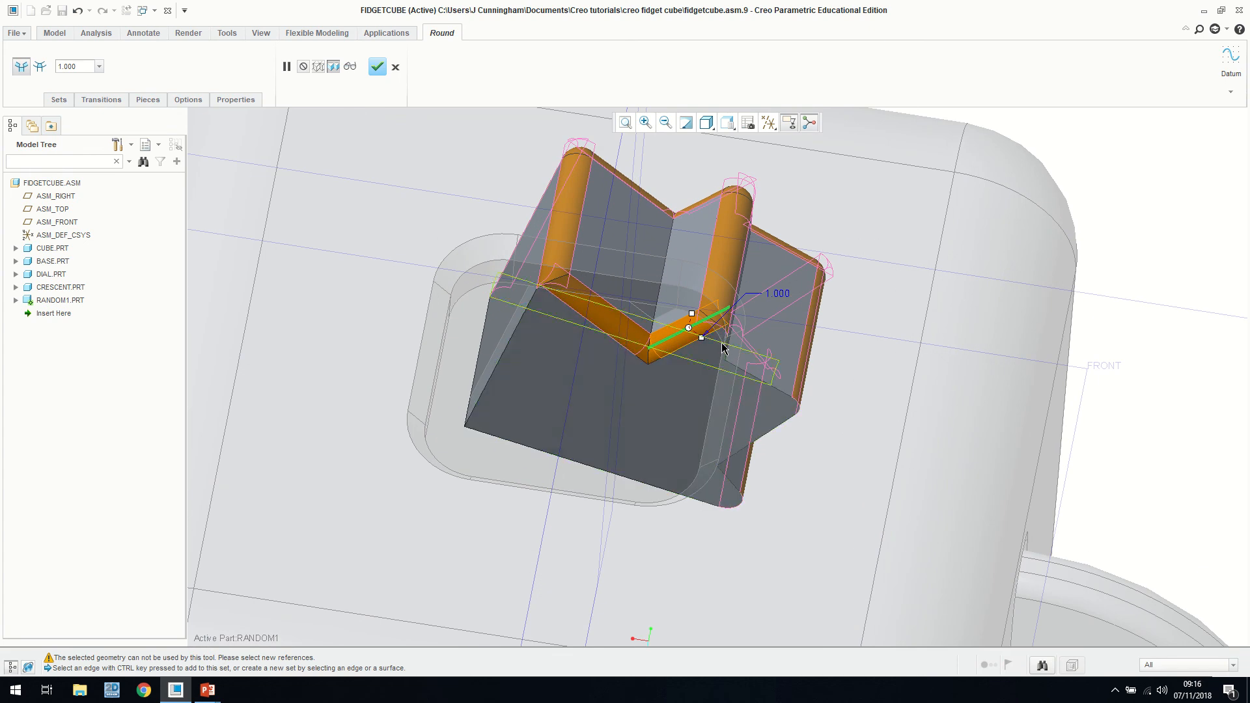
{"action": "left_click", "coordinate": [727, 345], "text": "ctrl"}
{"action": "left_click", "coordinate": [747, 376], "text": "ctrl"}
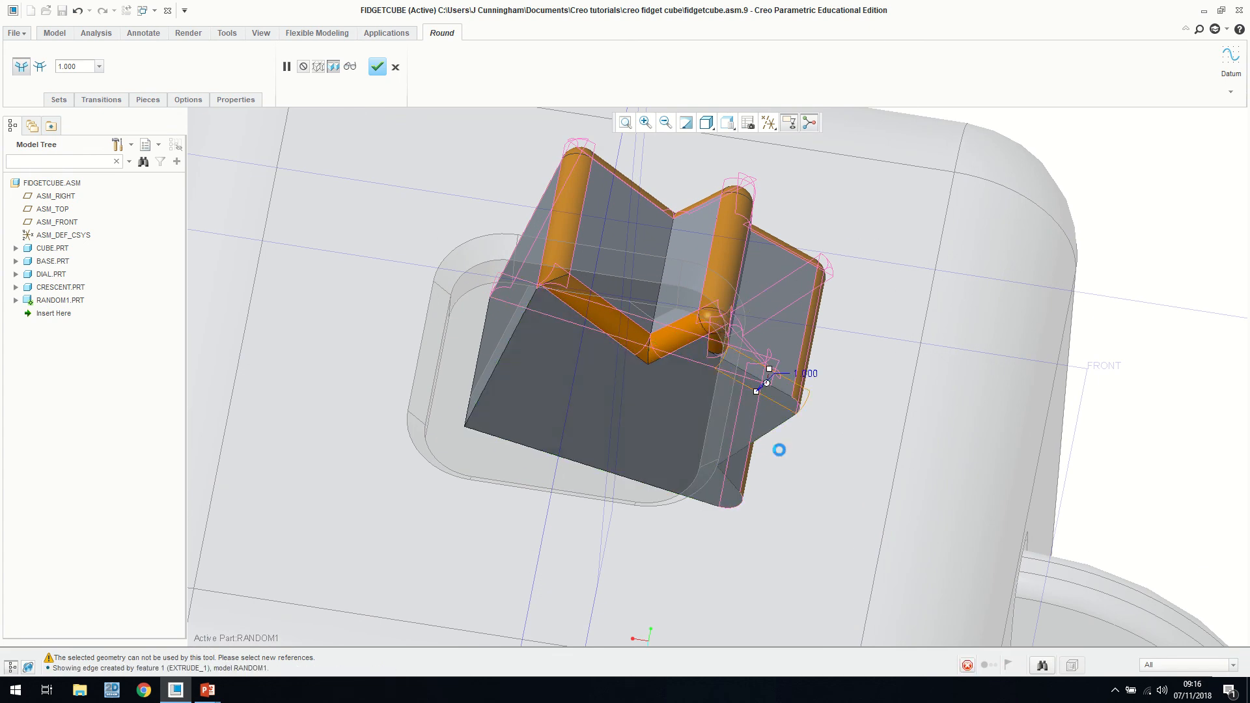
{"action": "left_click", "coordinate": [723, 498], "text": "ctrl"}
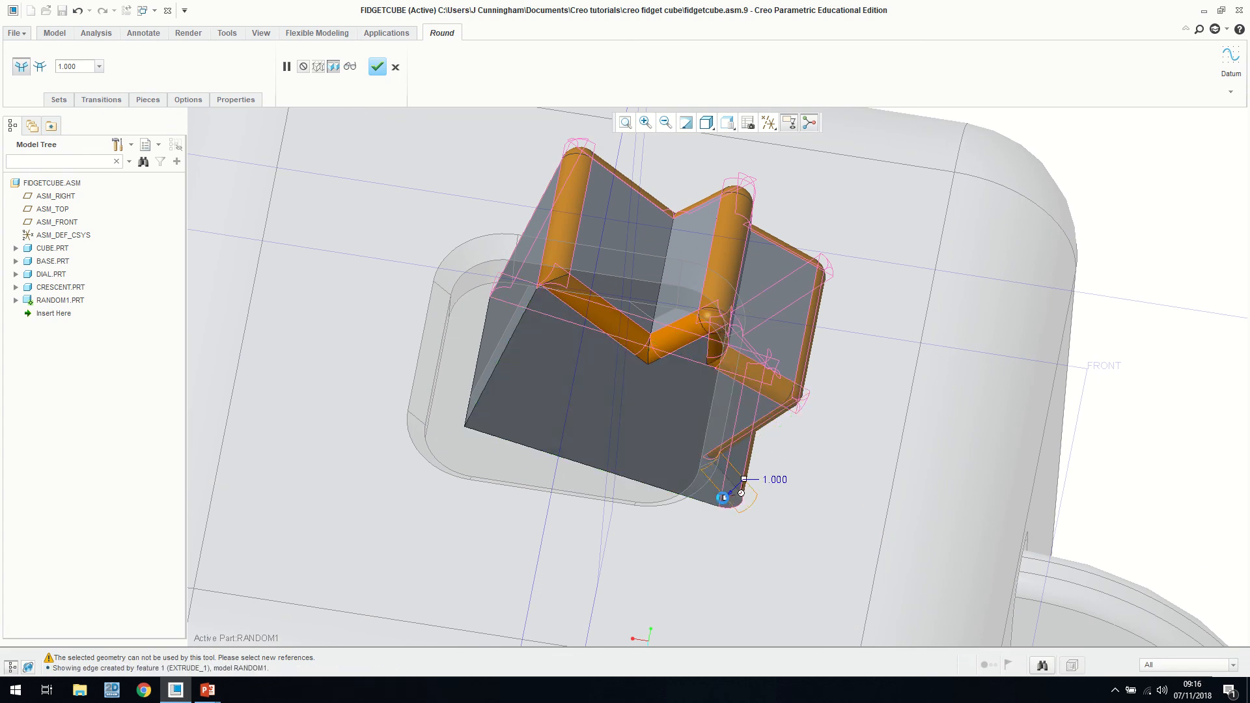
{"action": "left_click", "coordinate": [705, 504], "text": "ctrl"}
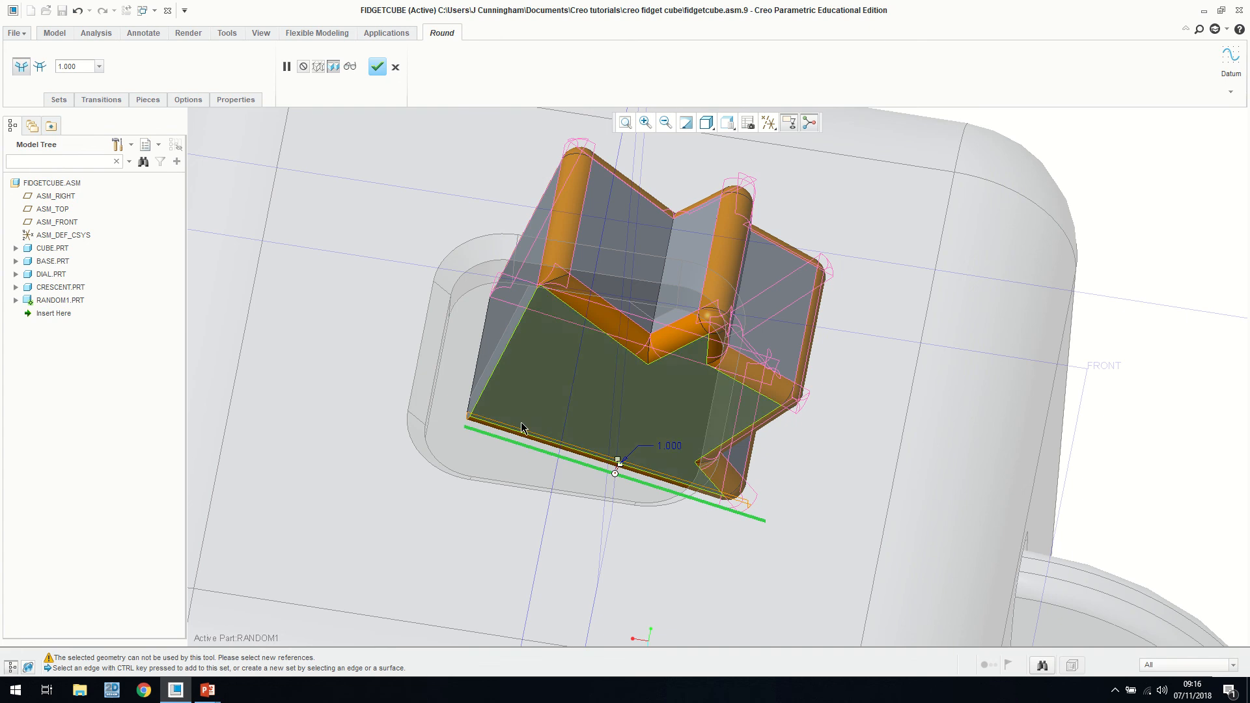
{"action": "left_click", "coordinate": [481, 403], "text": "ctrl"}
Add the remaining vertical corner edge of the star to the 1.000 round and complete the feature.
{"action": "middle_click_drag", "start_coordinate": [455, 381], "coordinate": [578, 397]}
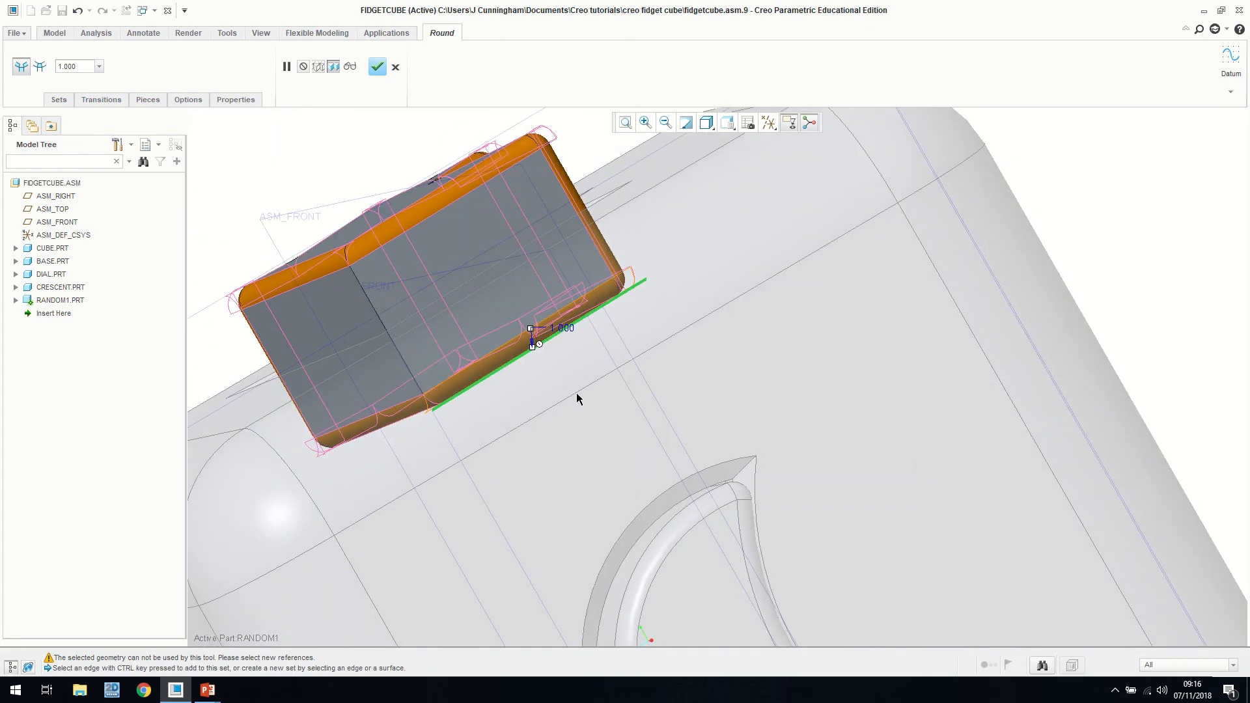
{"action": "left_click", "coordinate": [405, 363]}
{"action": "mouse_move", "coordinate": [383, 354]}
{"action": "middle_mouse_down"}
{"action": "mouse_move", "coordinate": [458, 358]}
{"action": "mouse_move", "coordinate": [448, 382]}
{"action": "middle_mouse_up"}
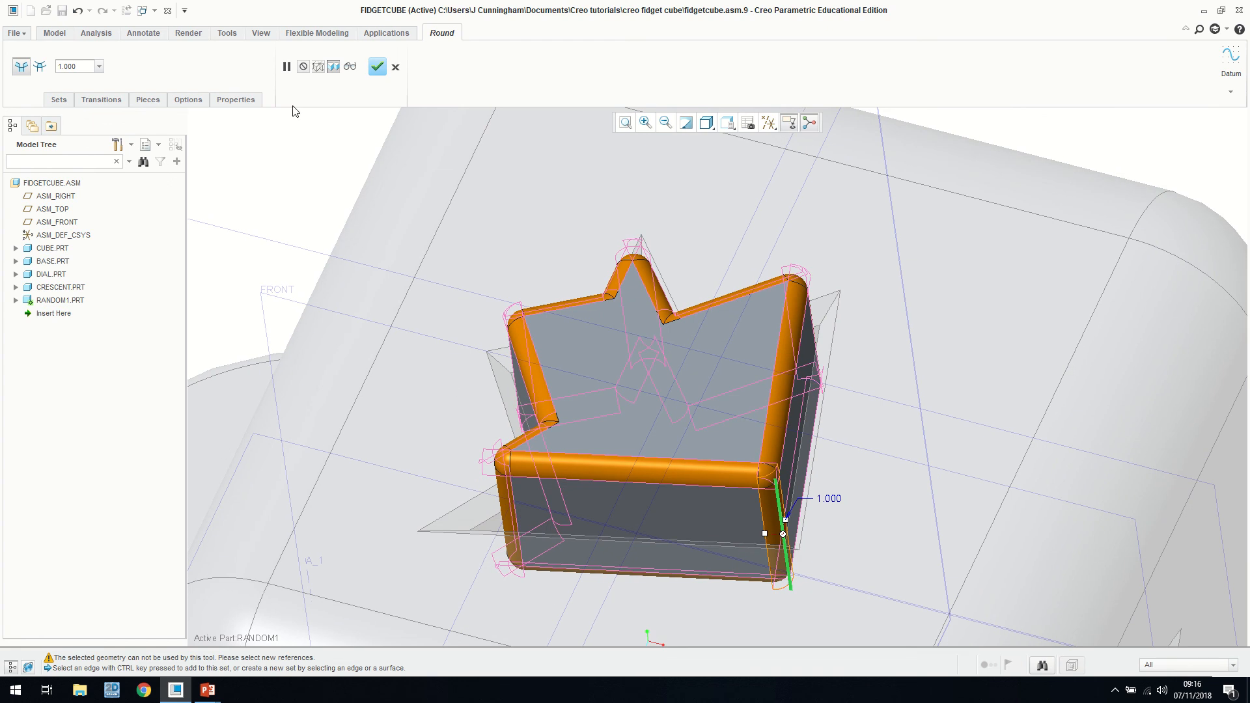
{"action": "left_click", "coordinate": [376, 68]}
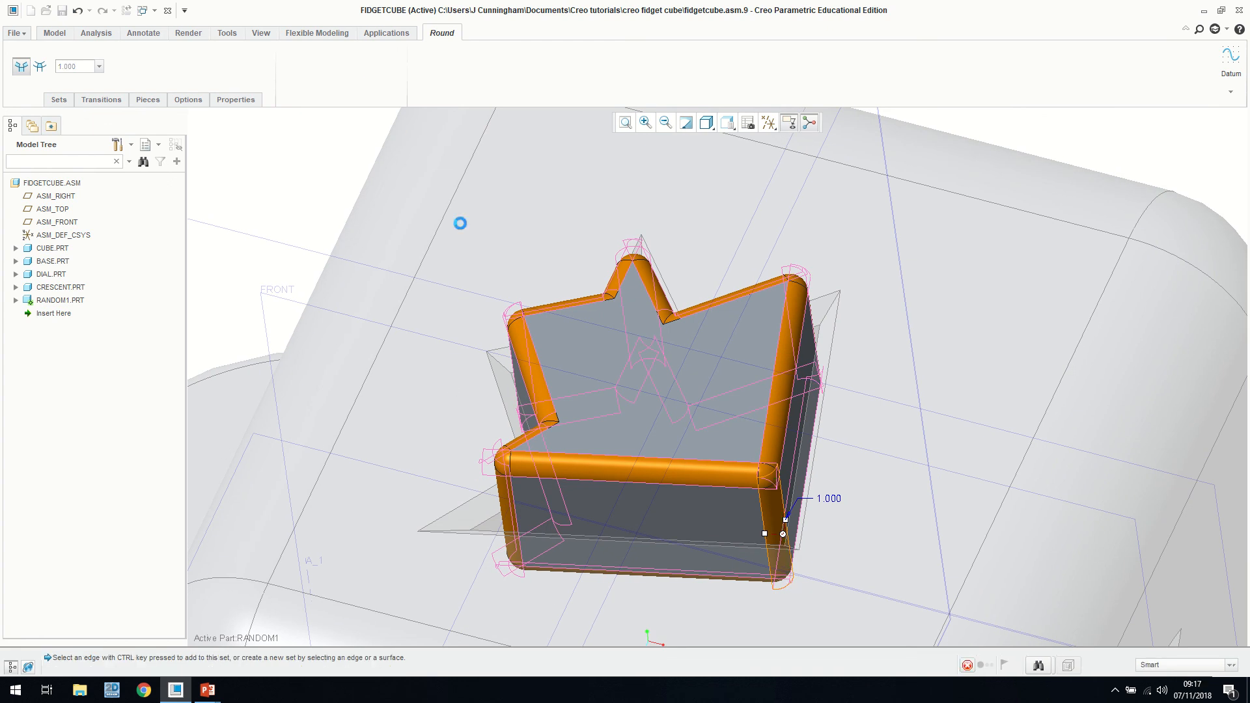
Reactivate the top-level FIDGETCUBE.ASM assembly and save it.
{"action": "scroll", "coordinate": [498, 367], "scroll_direction": "down", "scroll_amount": 3}
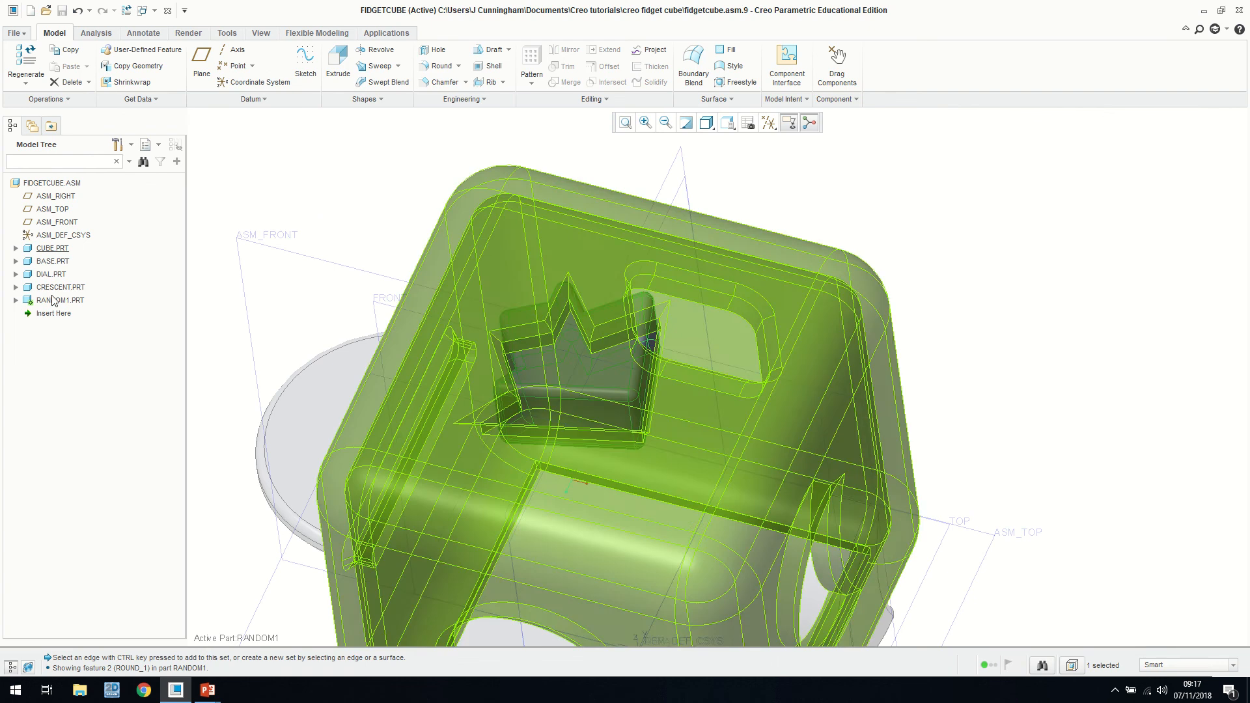
{"action": "right_click", "coordinate": [60, 185]}
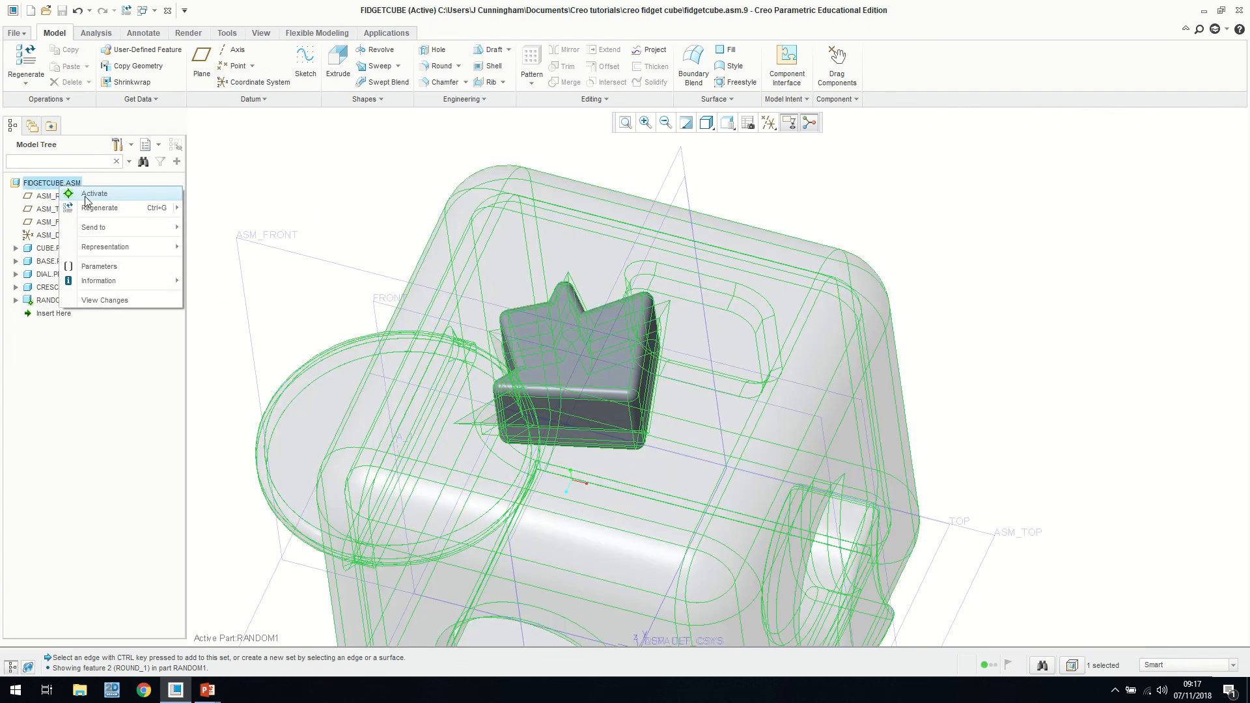
{"action": "left_click", "coordinate": [85, 196]}
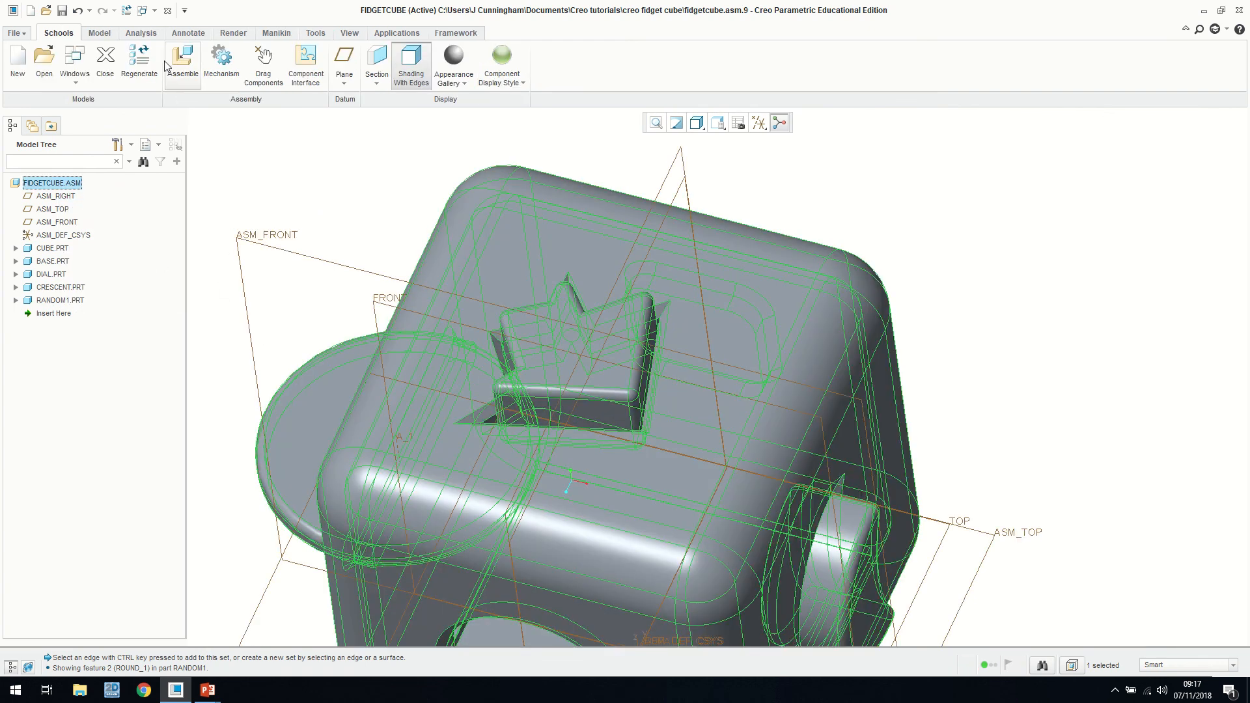
{"action": "left_click", "coordinate": [63, 11]}
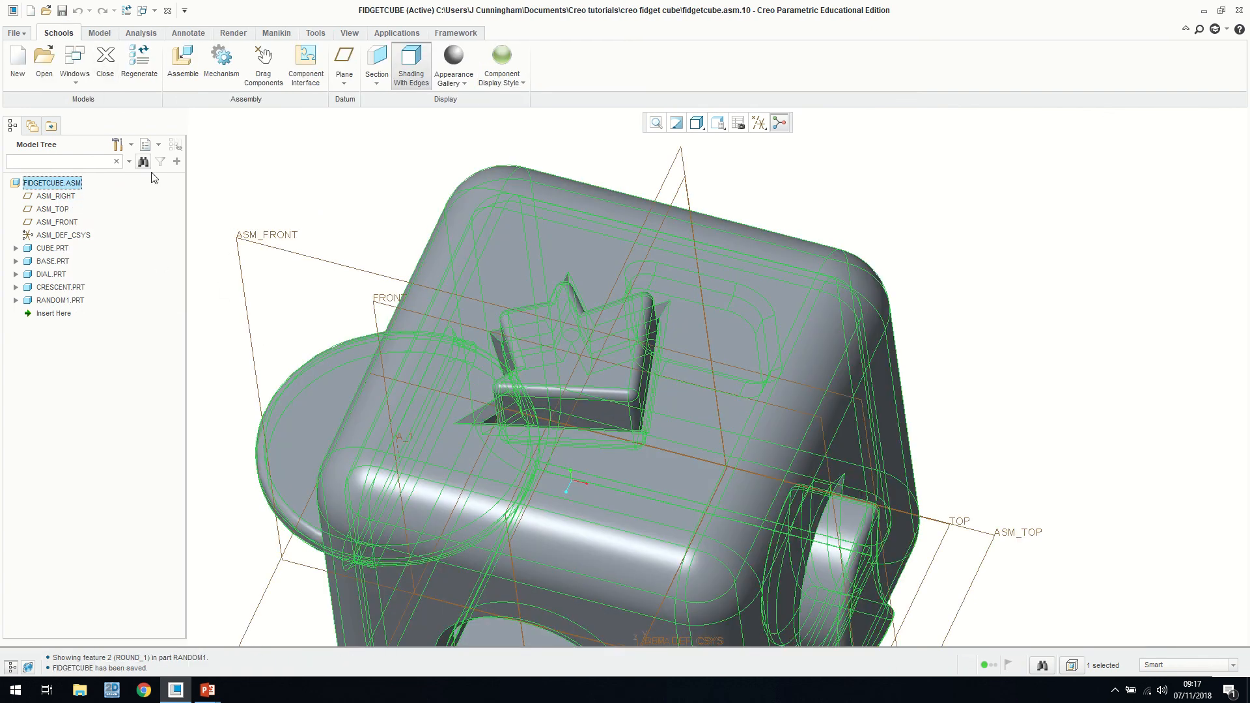
{"action": "scroll", "coordinate": [299, 357], "scroll_direction": "down", "scroll_amount": 4}
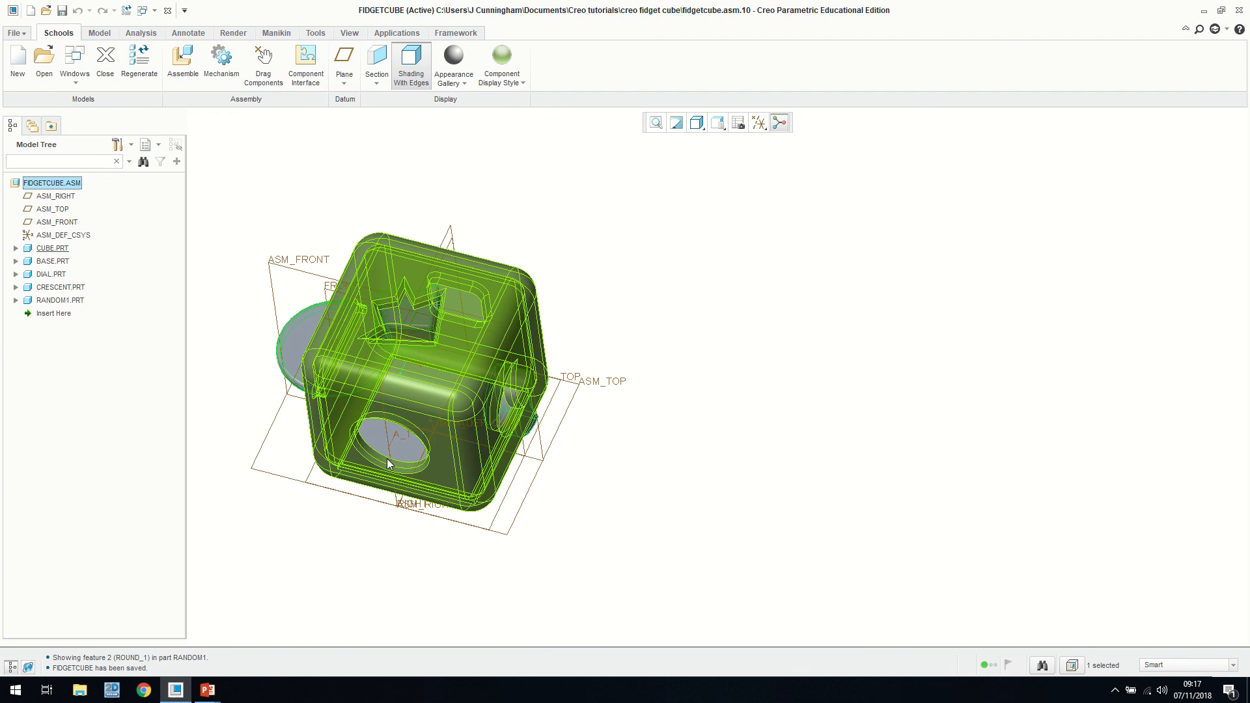